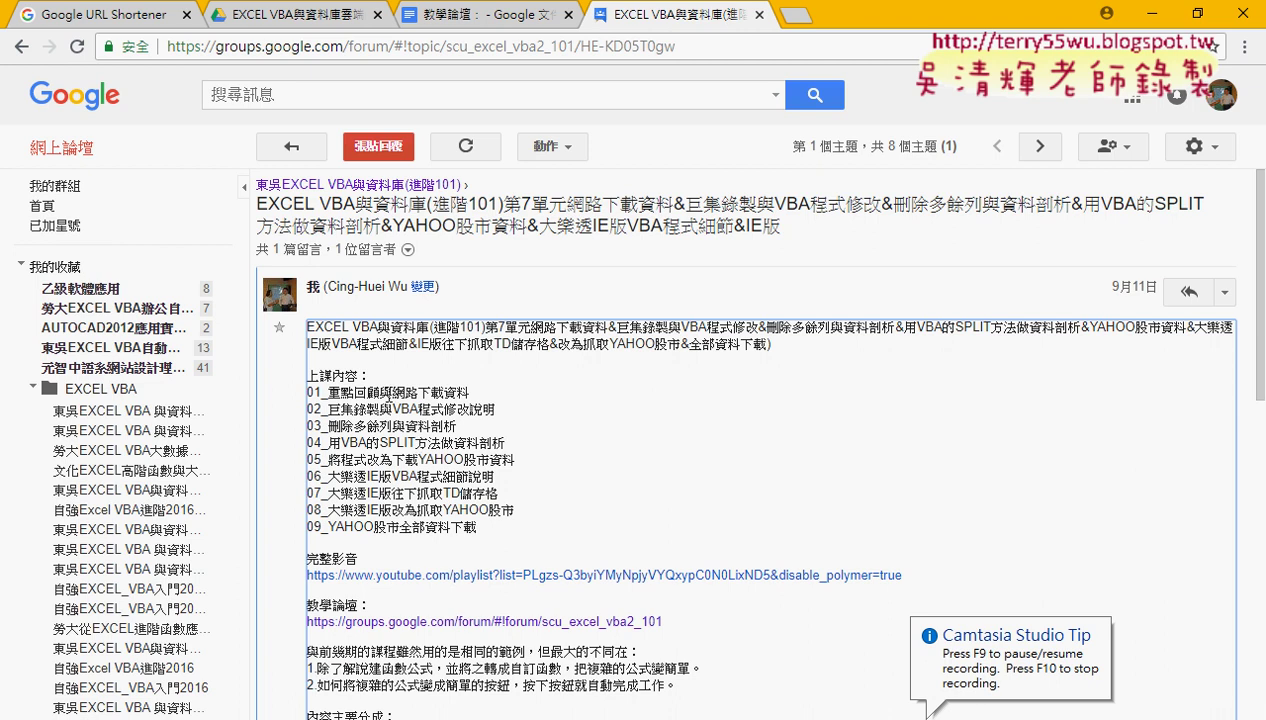
# - Select the key wording in topics 01, 05 and 06: web download, YAHOO股市資料, IE版, 大樂透
pyautogui.moveTo(393, 392); pyautogui.dragTo(470, 392)
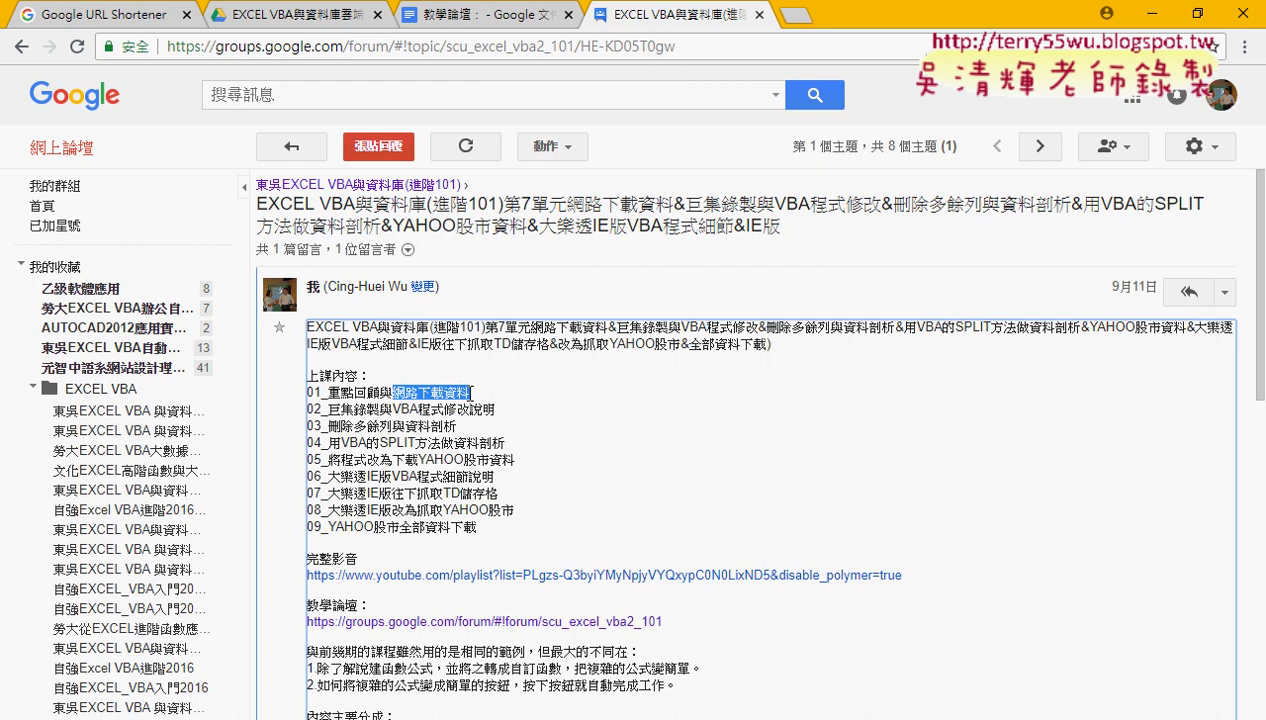
pyautogui.moveTo(418, 460); pyautogui.dragTo(518, 470)
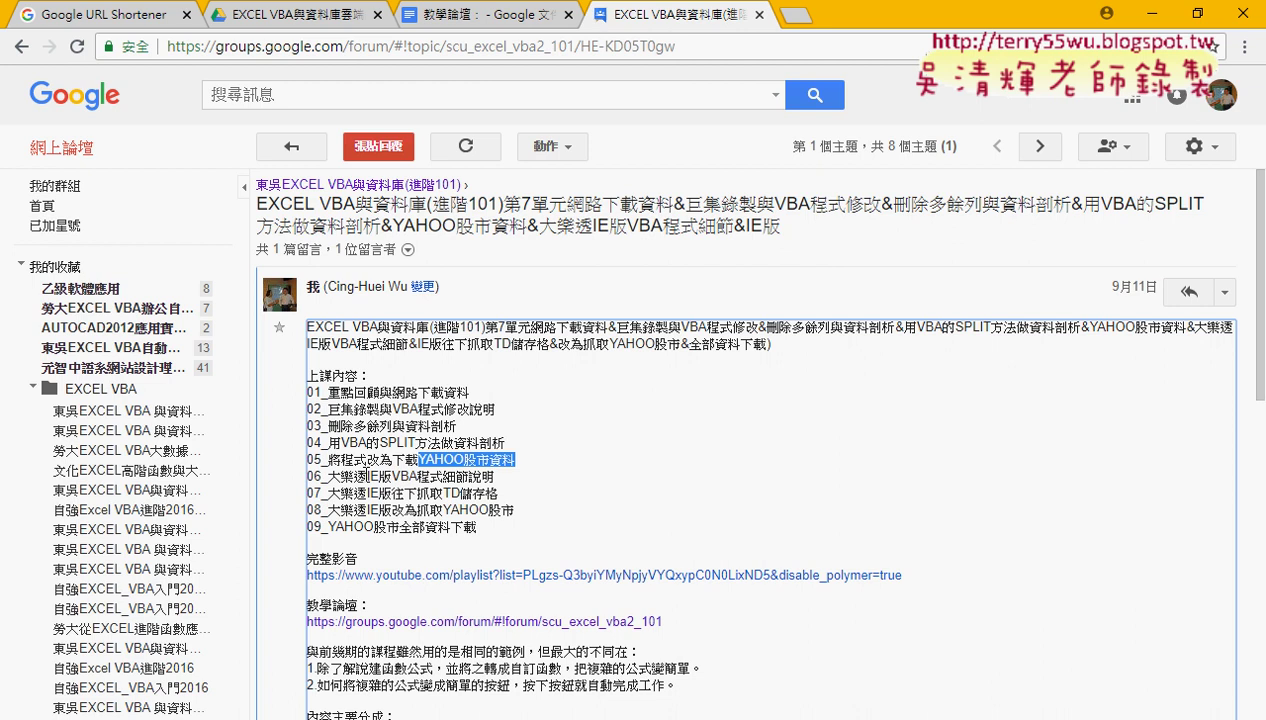
pyautogui.moveTo(367, 477); pyautogui.dragTo(392, 477)
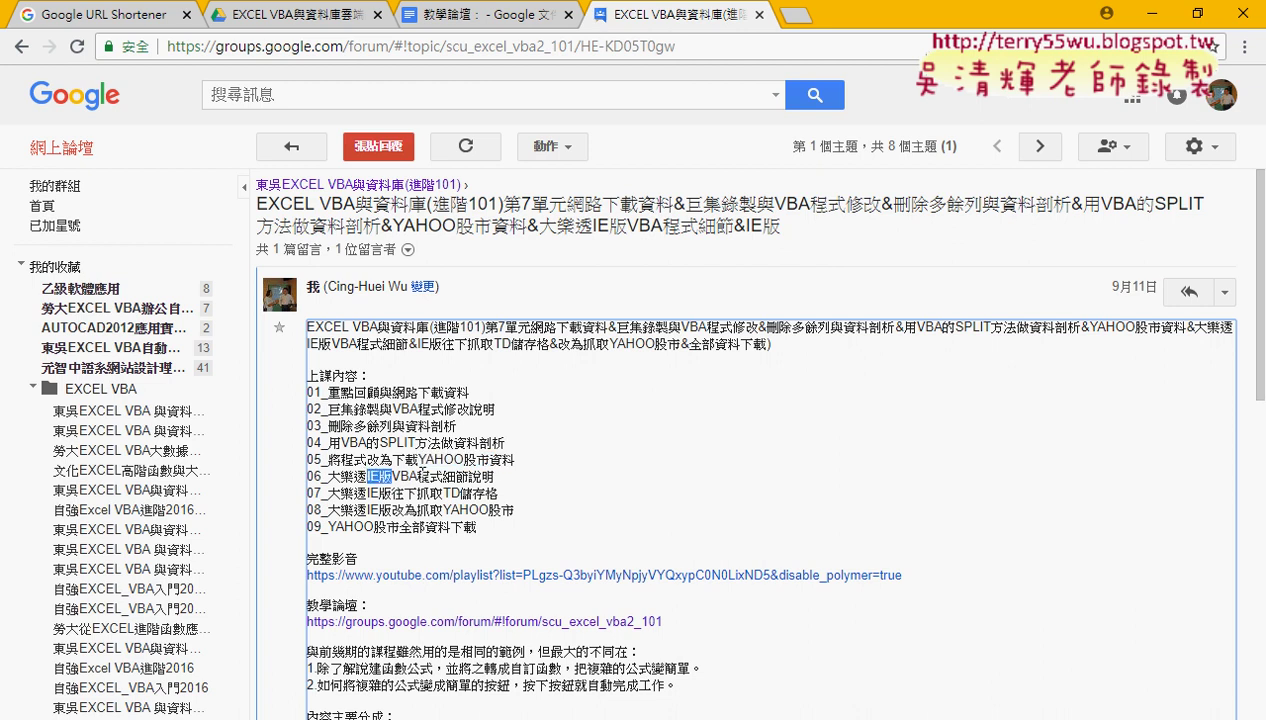
pyautogui.moveTo(328, 477); pyautogui.dragTo(364, 478)
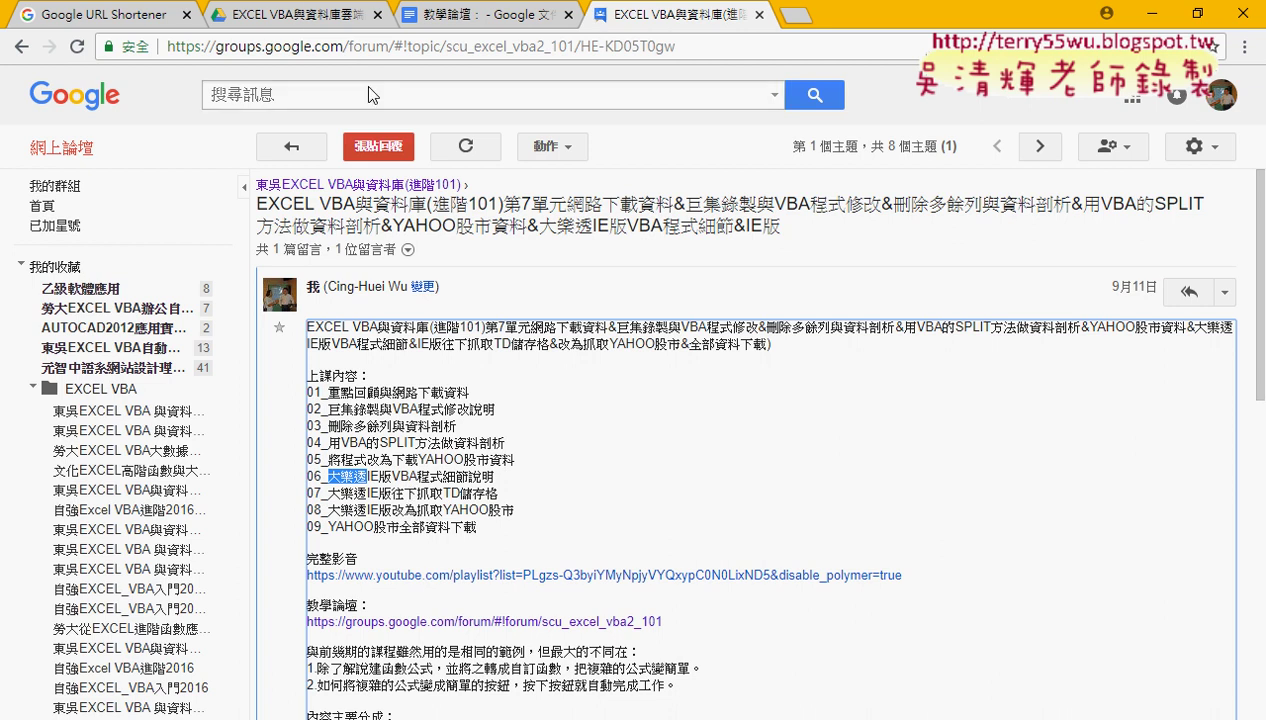
# - In Drive, open the 單元08_下載網路資料 folder and the YAHOO股市當日行情表(改用IE物件下載) document
pyautogui.click(340, 12)
pyautogui.doubleClick(368, 234)
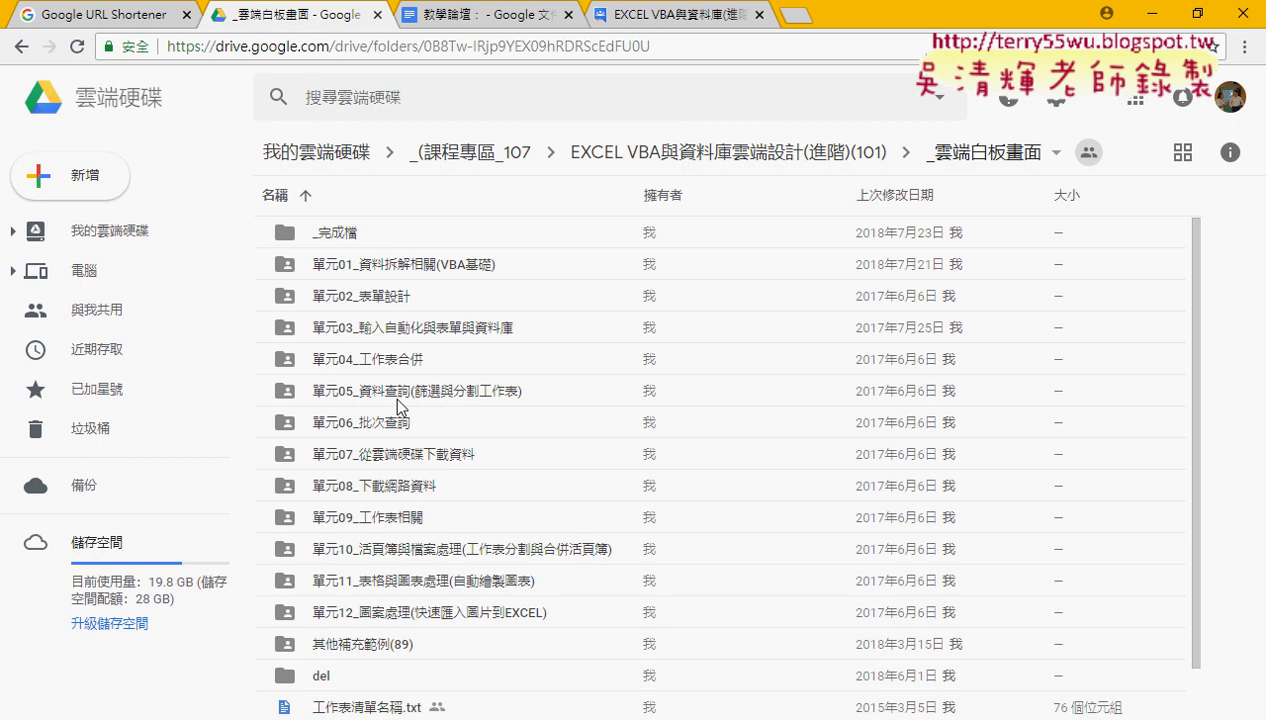
pyautogui.doubleClick(386, 488)
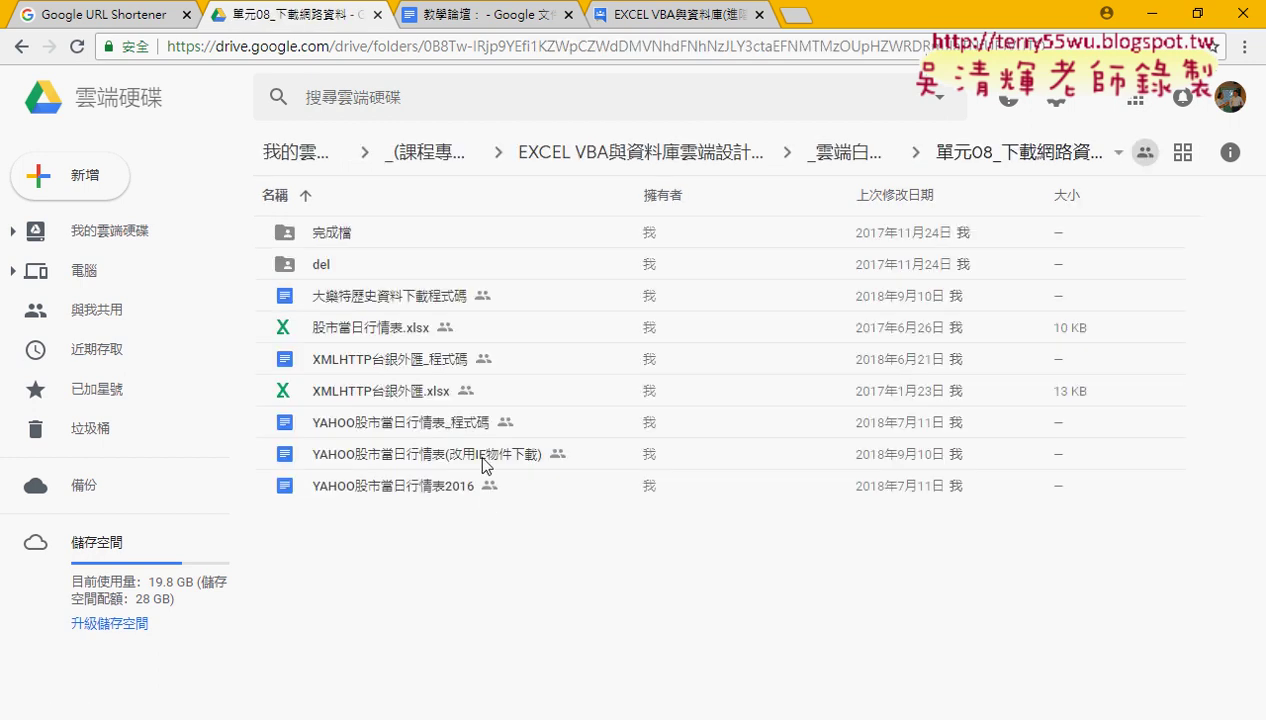
pyautogui.doubleClick(482, 455)
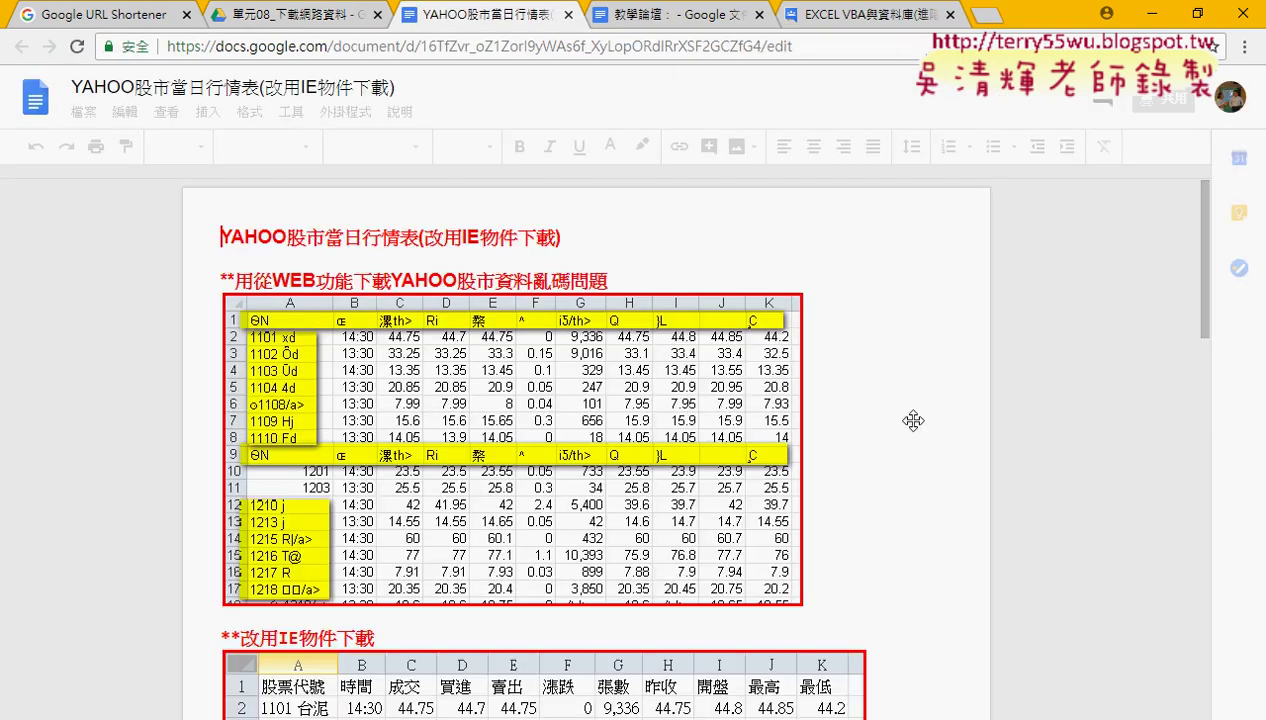
pyautogui.scroll(-3, 913, 410)
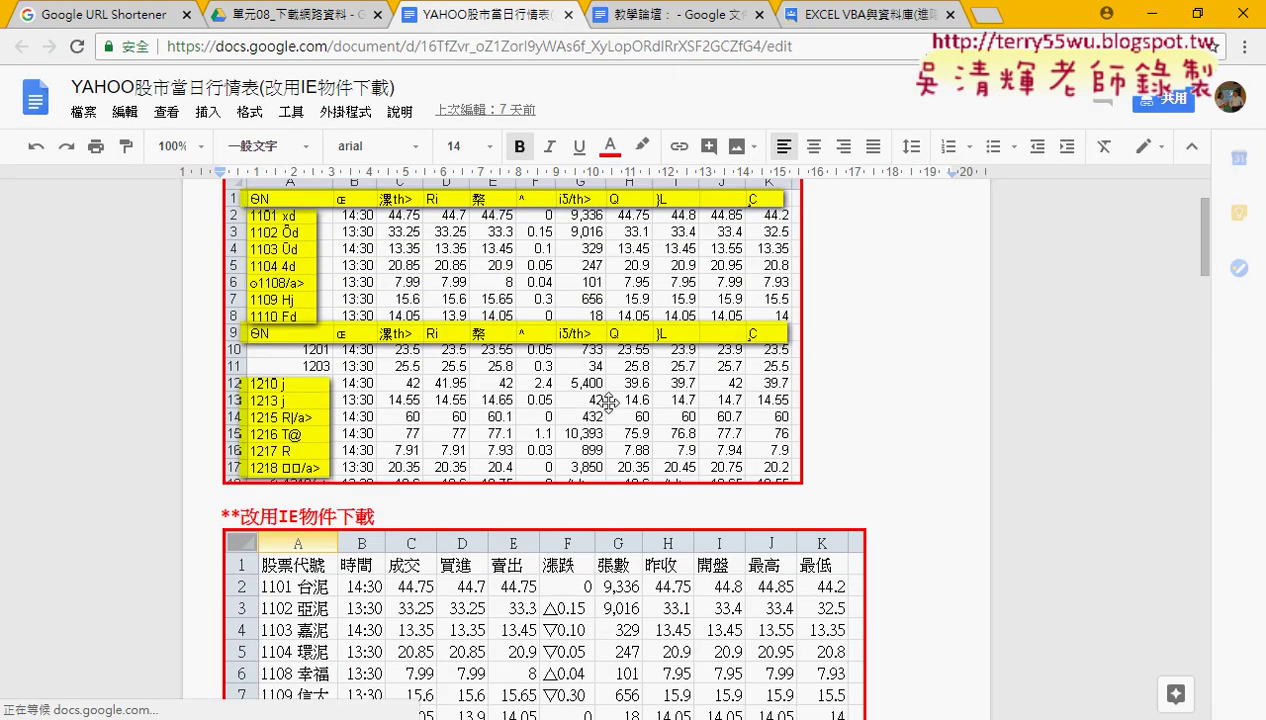
pyautogui.scroll(-3, 608, 402)
pyautogui.scroll(-3, 608, 402)
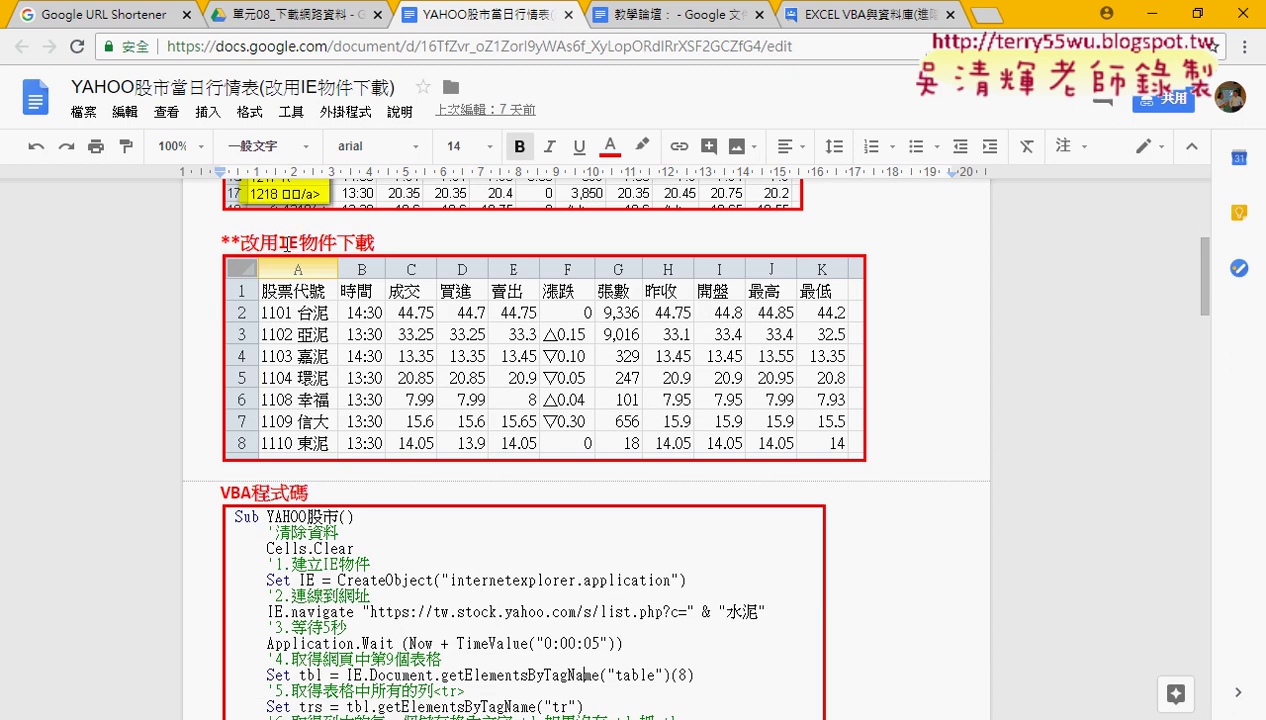
pyautogui.moveTo(281, 243); pyautogui.dragTo(337, 243)
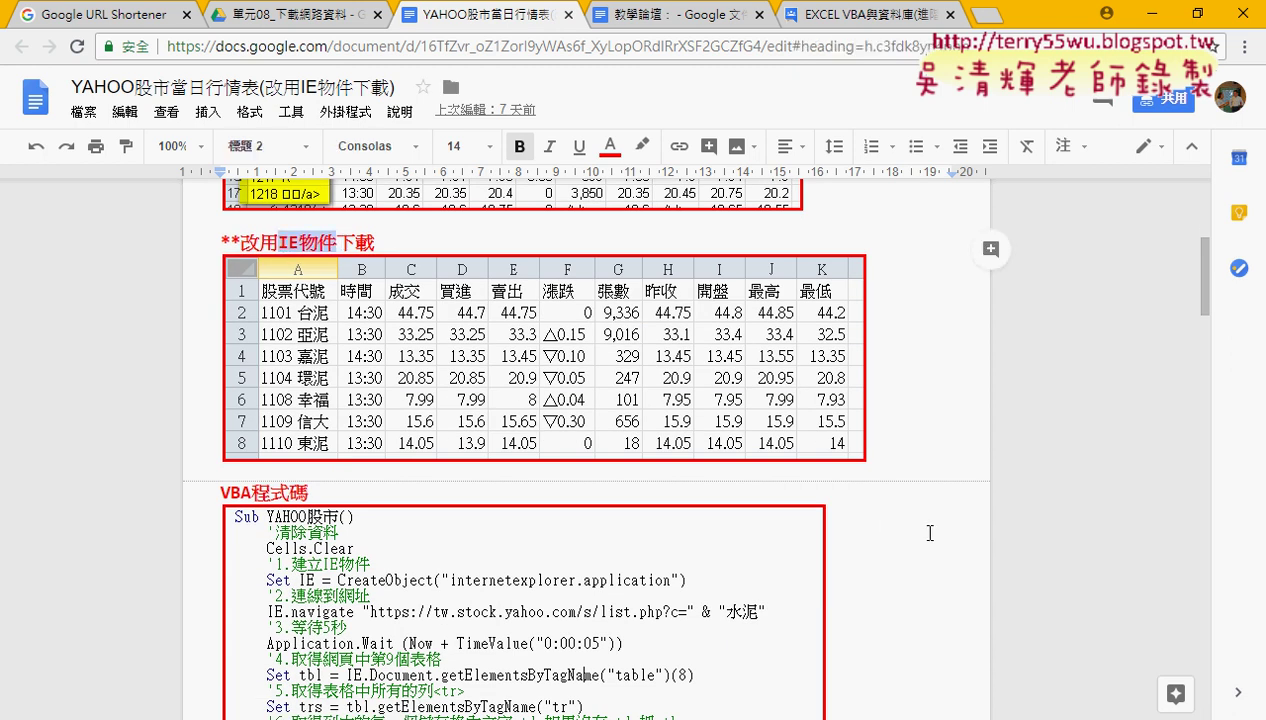
pyautogui.scroll(-3, 929, 533)
pyautogui.scroll(-2, 929, 533)
pyautogui.scroll(-2, 926, 528)
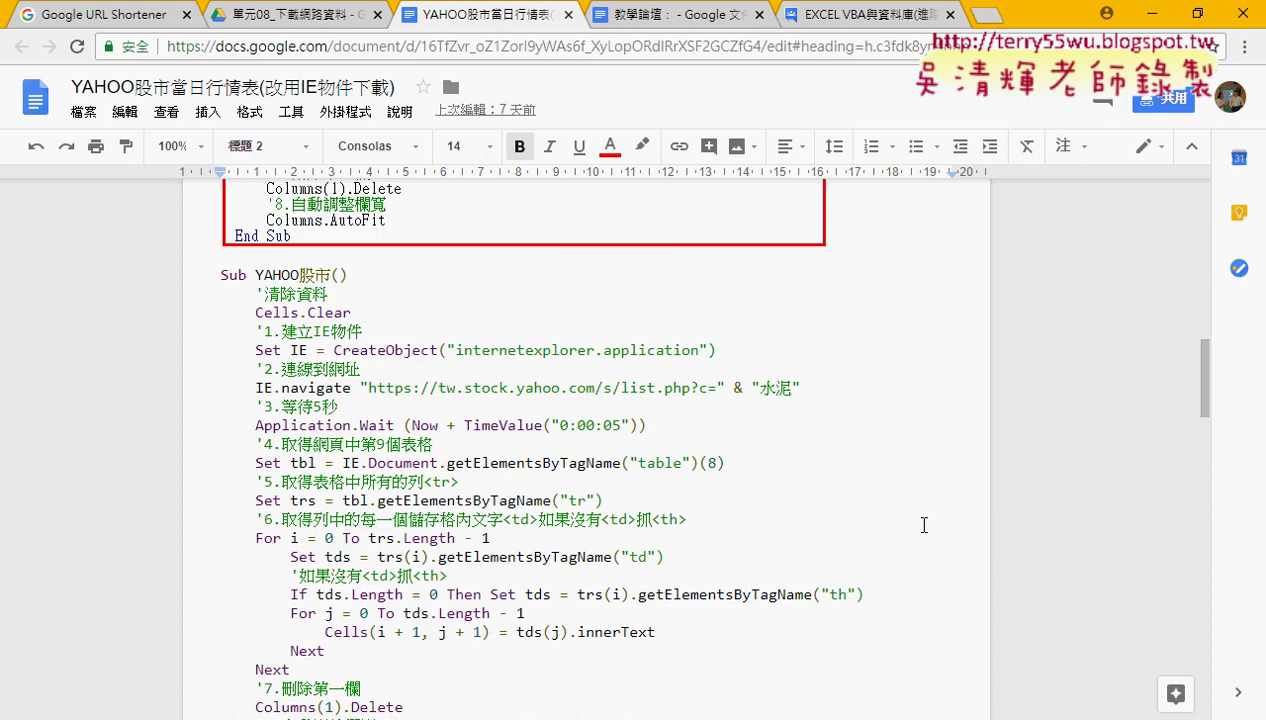
pyautogui.moveTo(334, 350); pyautogui.dragTo(440, 352)
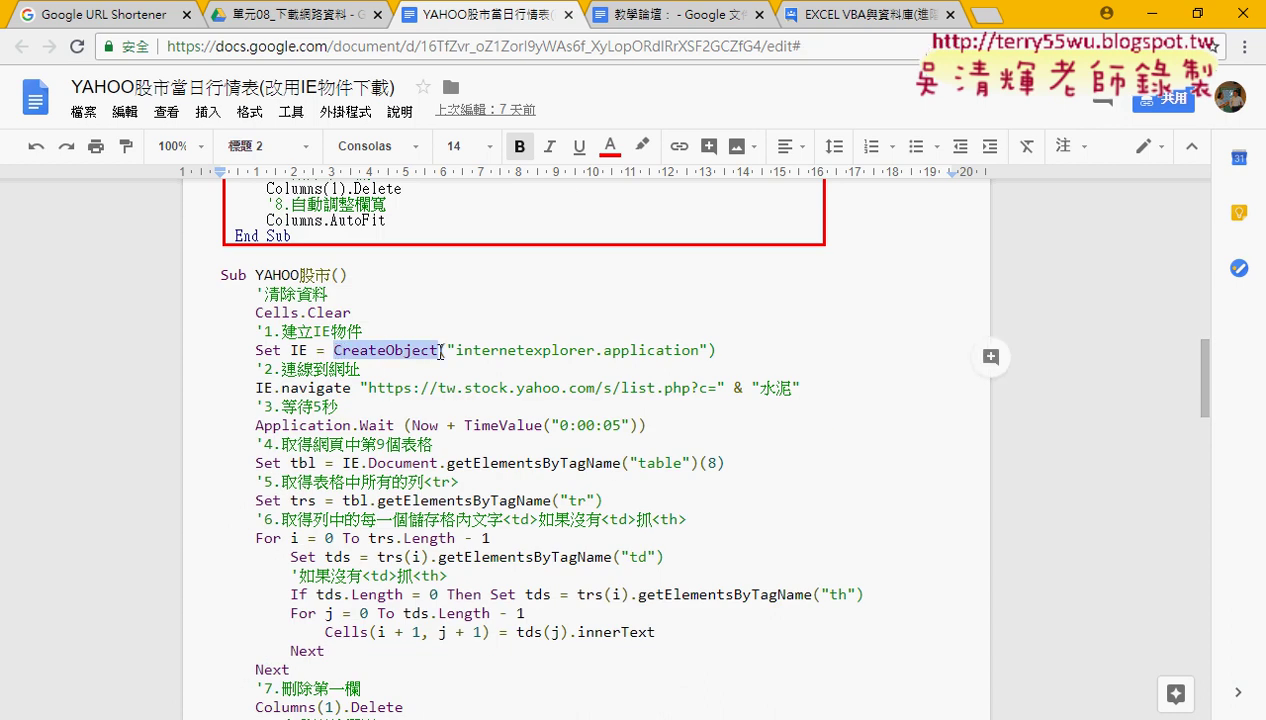
pyautogui.moveTo(456, 351); pyautogui.dragTo(703, 353)
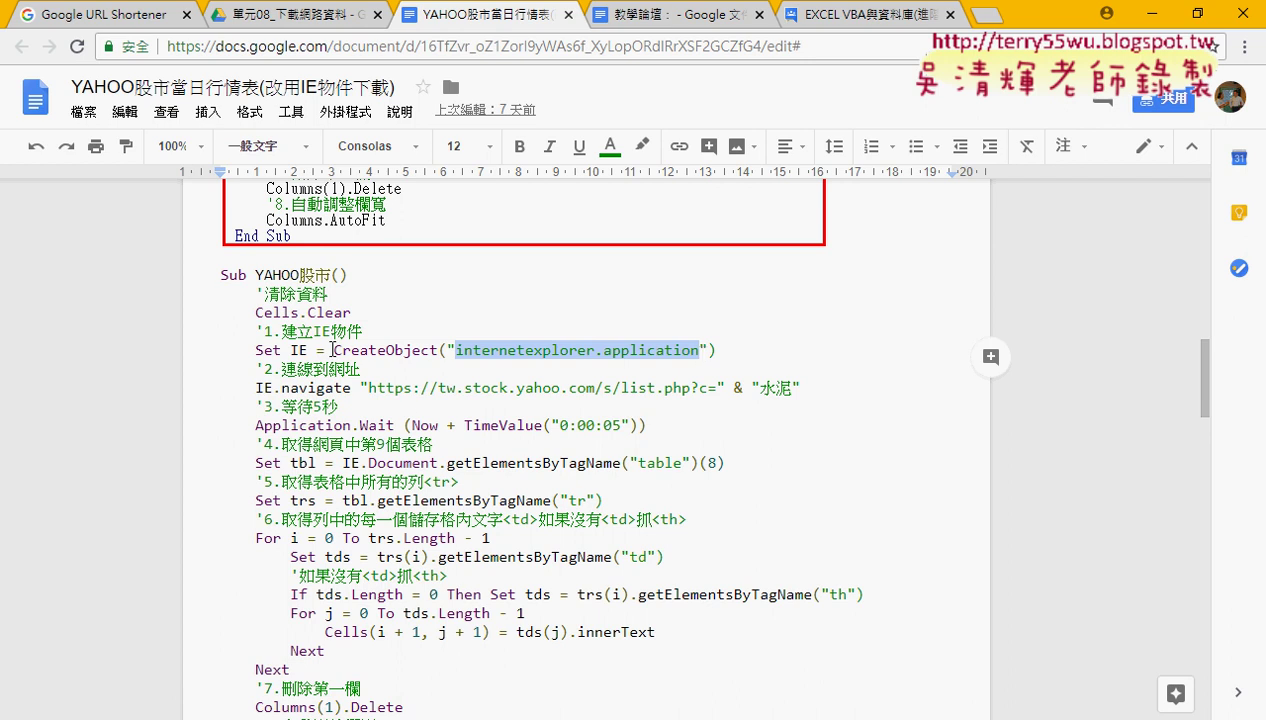
pyautogui.moveTo(333, 350); pyautogui.dragTo(437, 350)
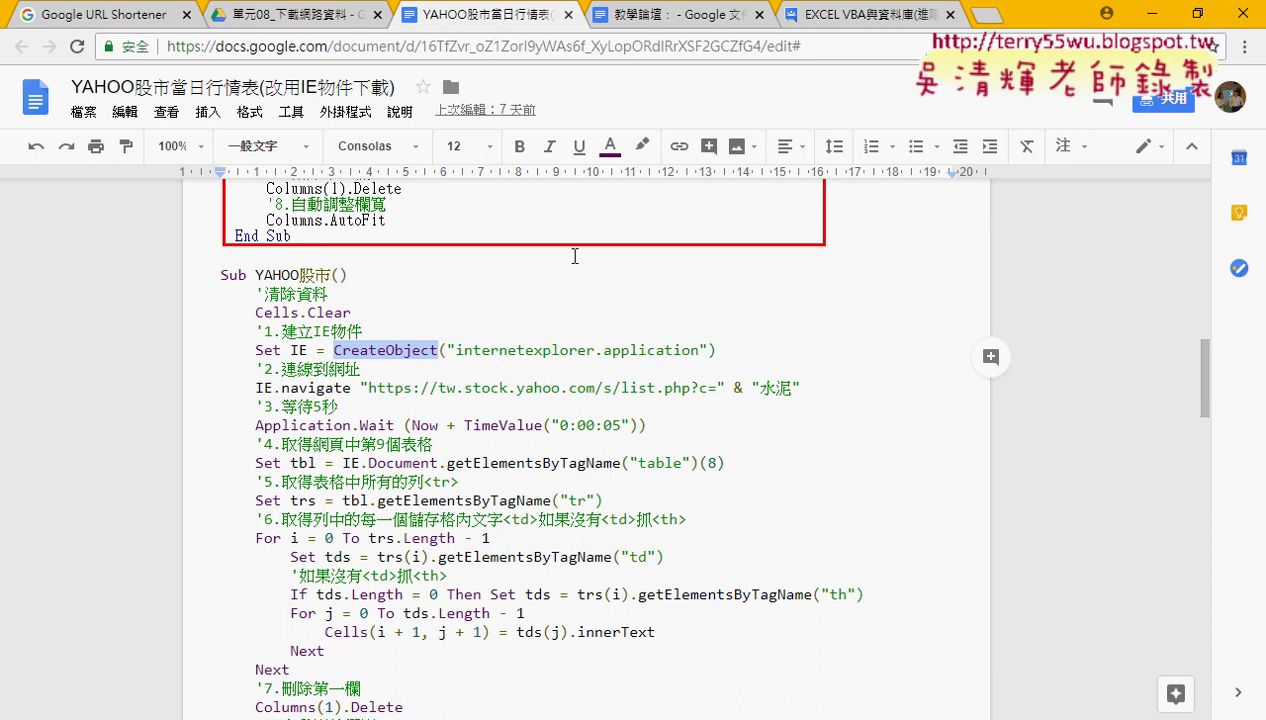
# - Set the text colour of CreateObject to red
pyautogui.click(609, 147)
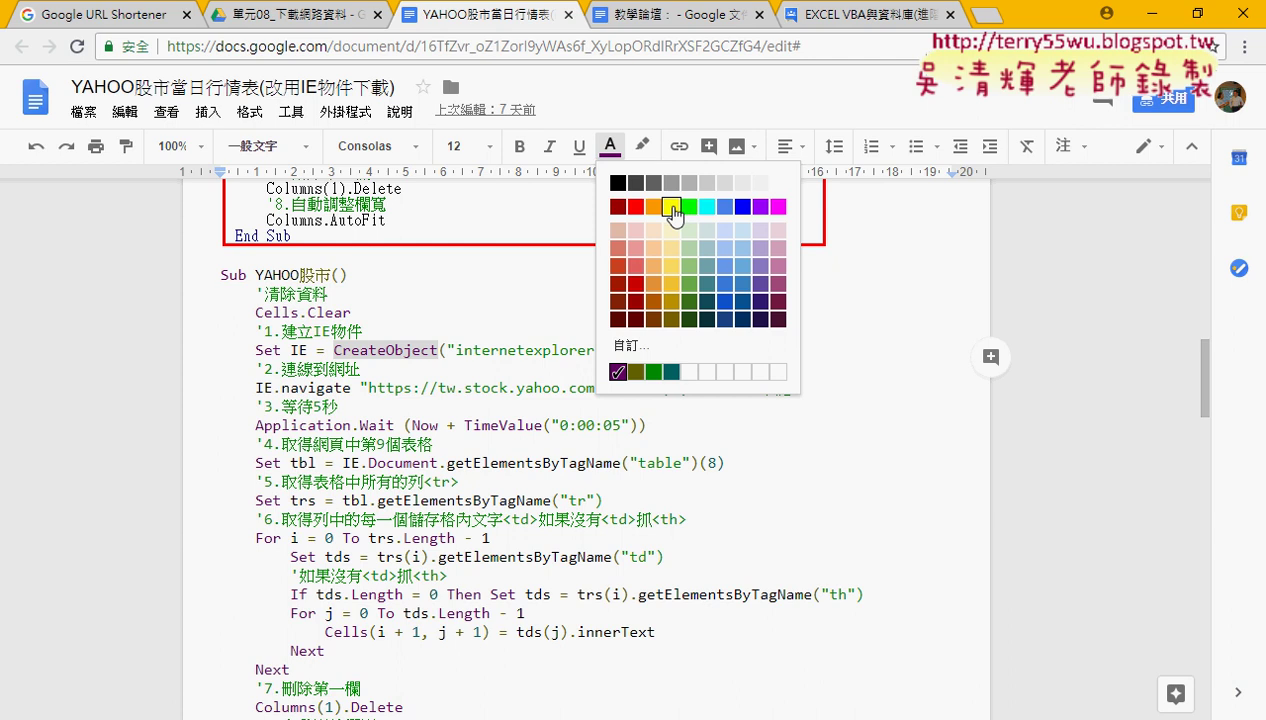
pyautogui.click(668, 206)
pyautogui.click(609, 147)
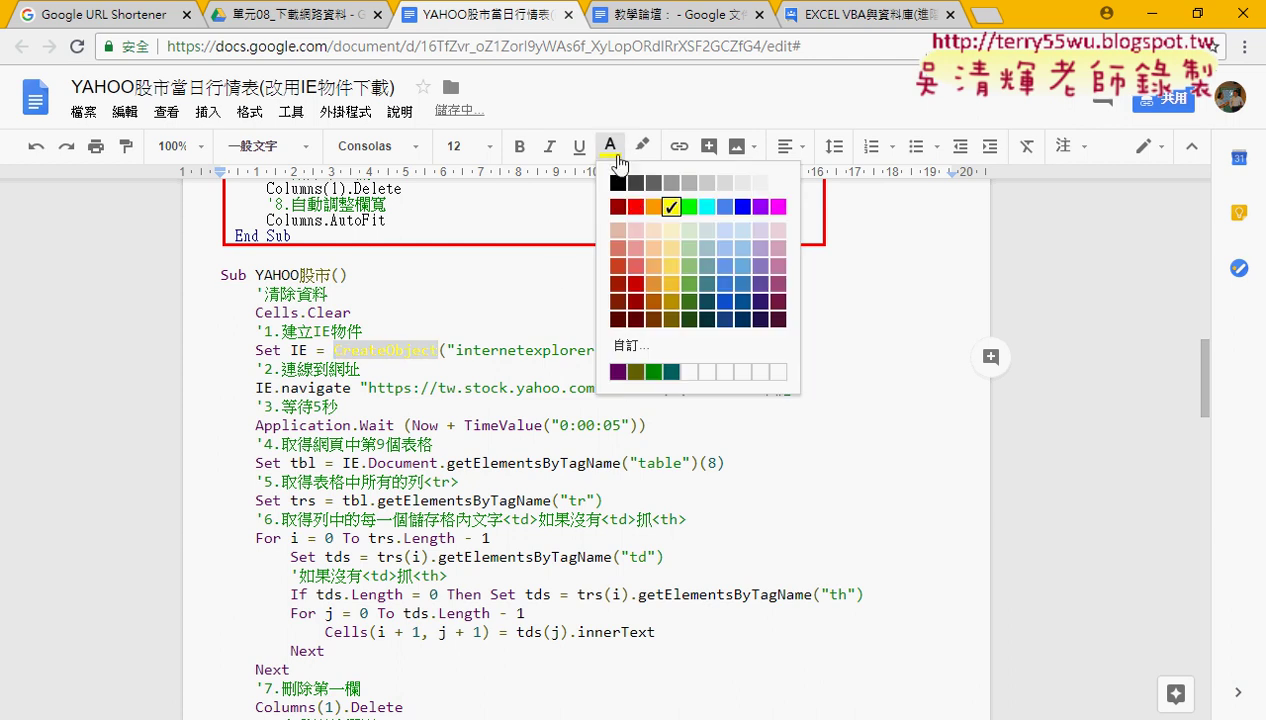
pyautogui.click(633, 207)
# - Give CreateObject a yellow highlight, then select the quoted internetexplorer.application string
pyautogui.click(642, 146)
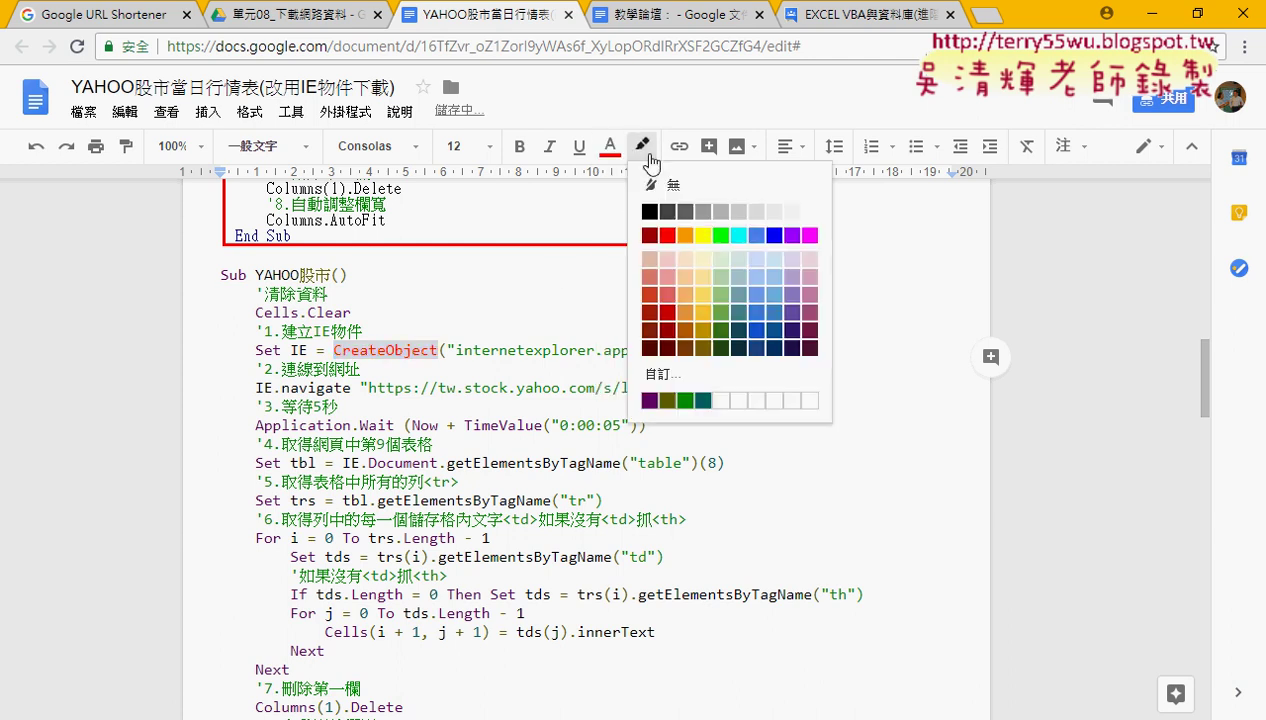
pyautogui.click(703, 236)
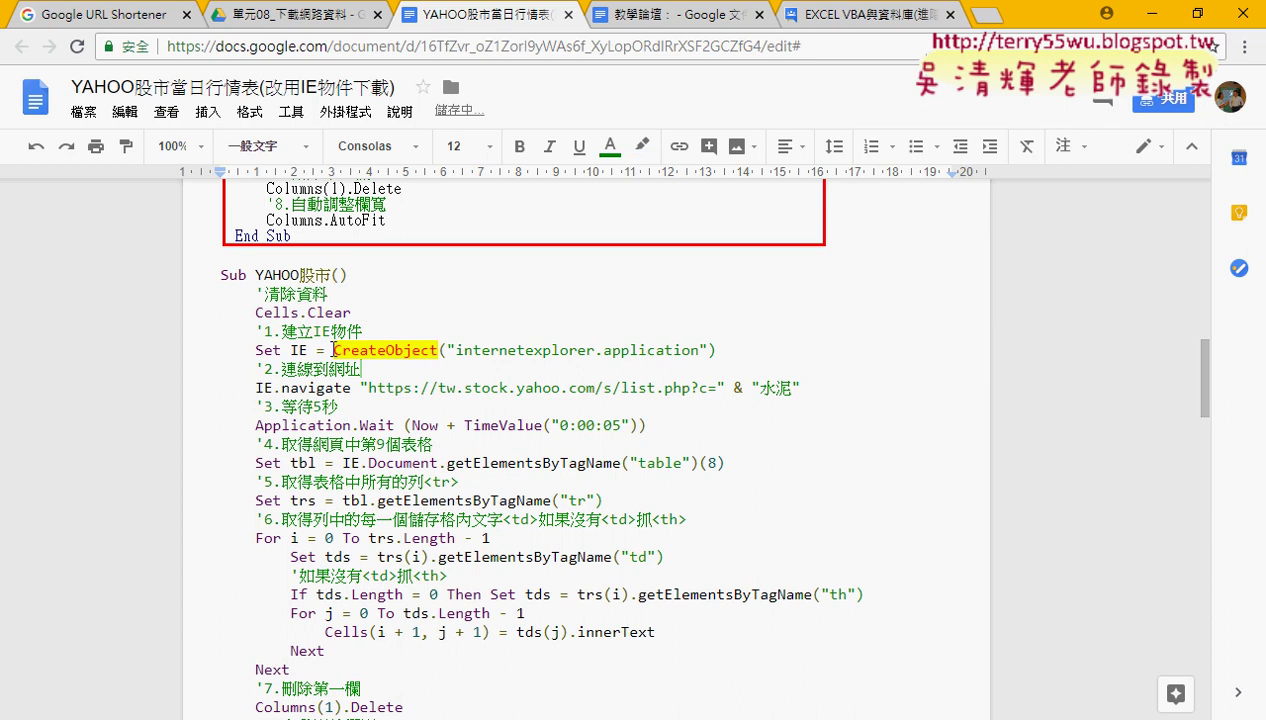
pyautogui.click(443, 349)
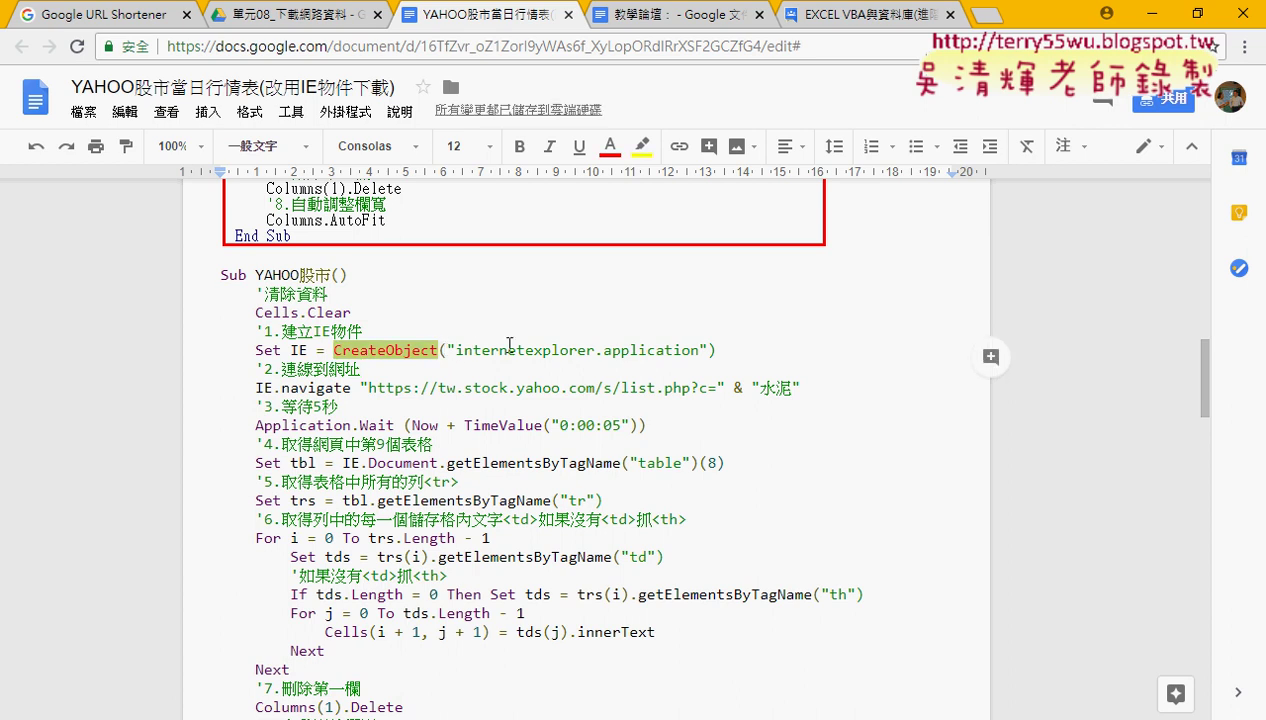
pyautogui.moveTo(447, 349); pyautogui.dragTo(706, 341)
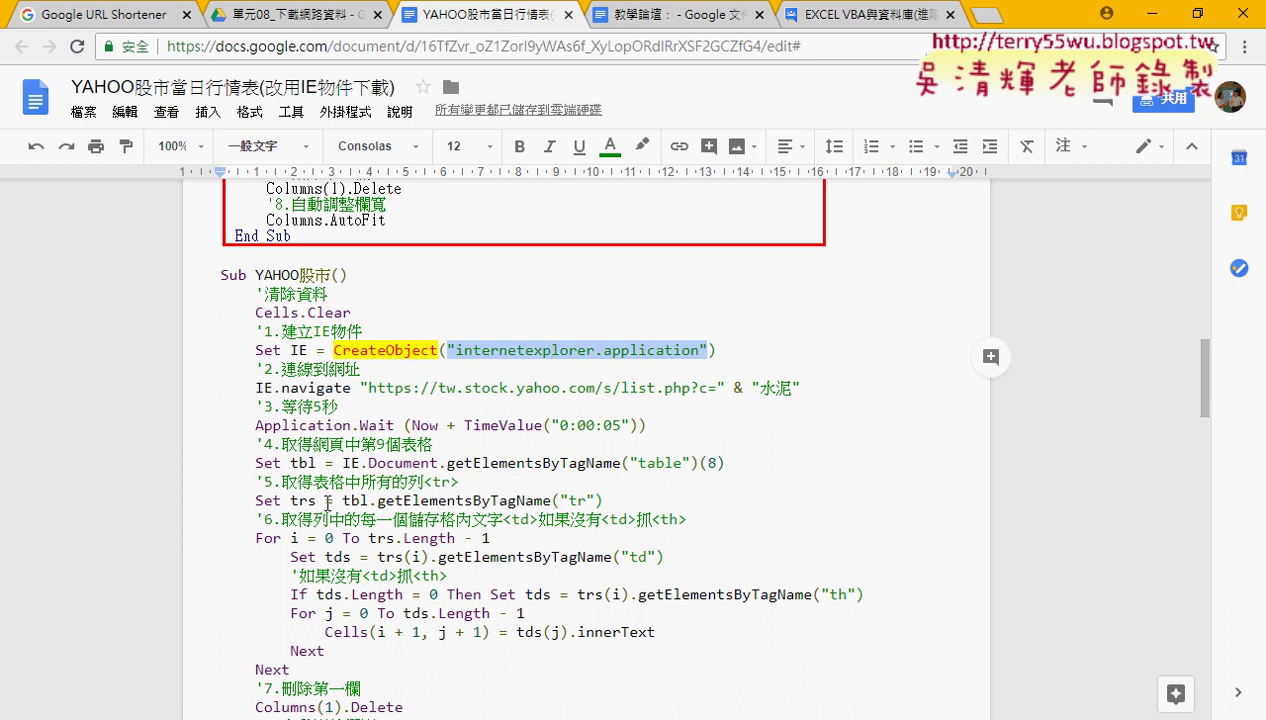
pyautogui.click(309, 394)
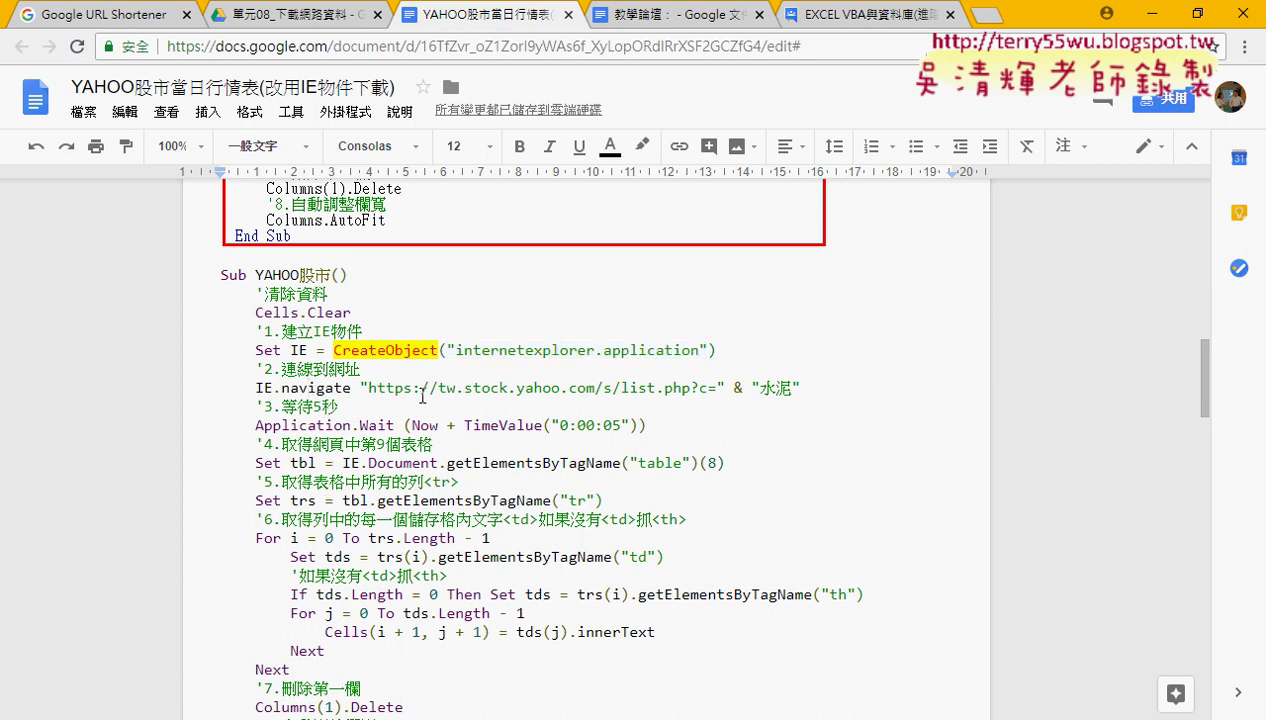
pyautogui.moveTo(367, 387); pyautogui.dragTo(805, 387)
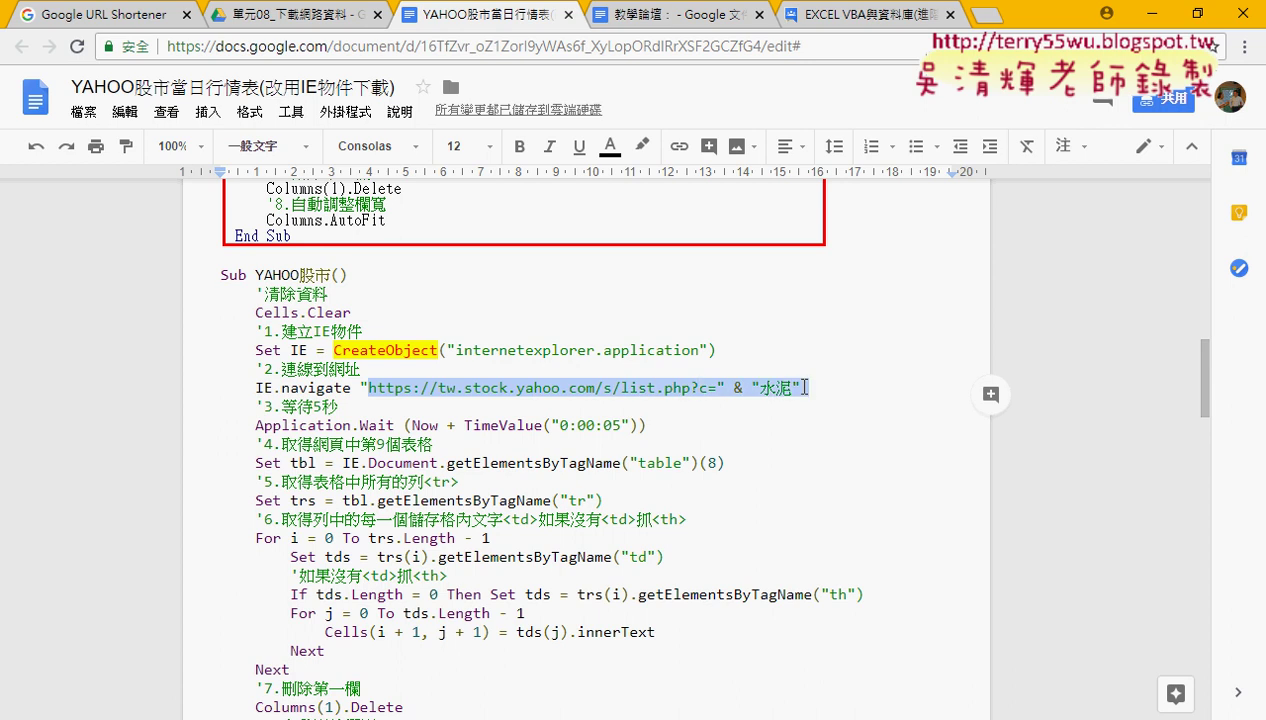
pyautogui.click(372, 425)
pyautogui.moveTo(646, 425); pyautogui.dragTo(256, 425)
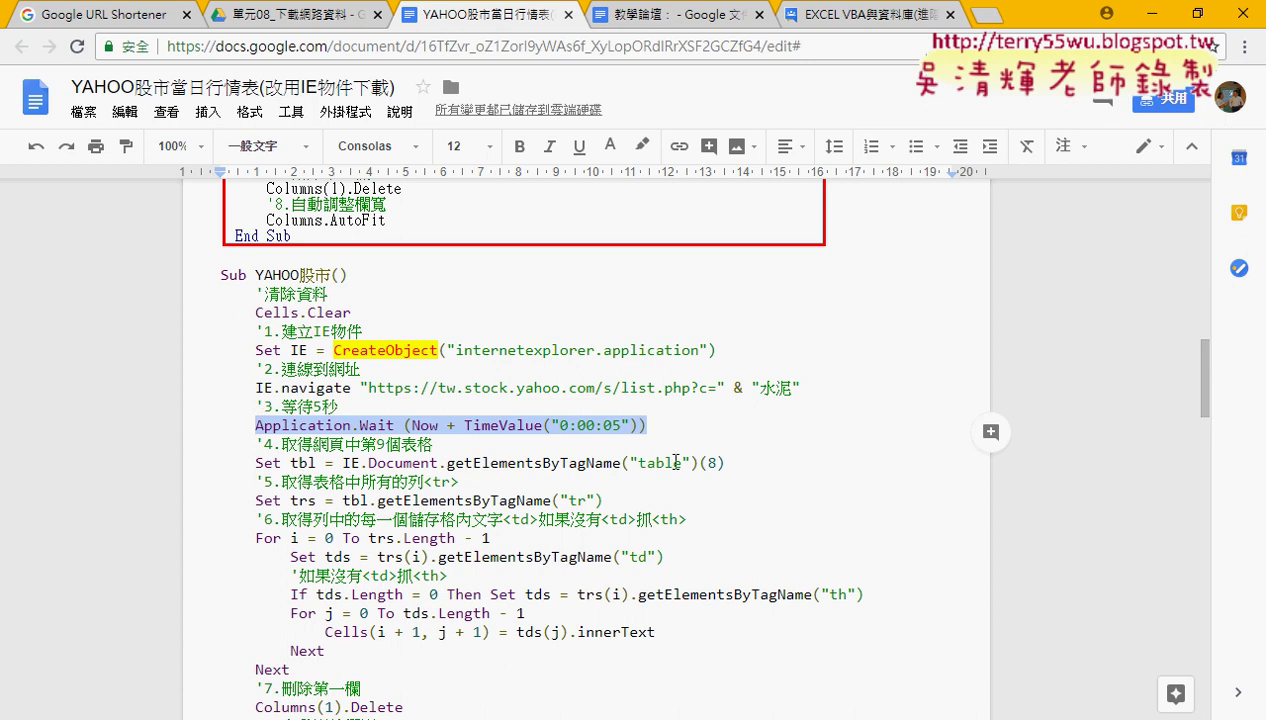
pyautogui.moveTo(724, 463); pyautogui.dragTo(702, 463)
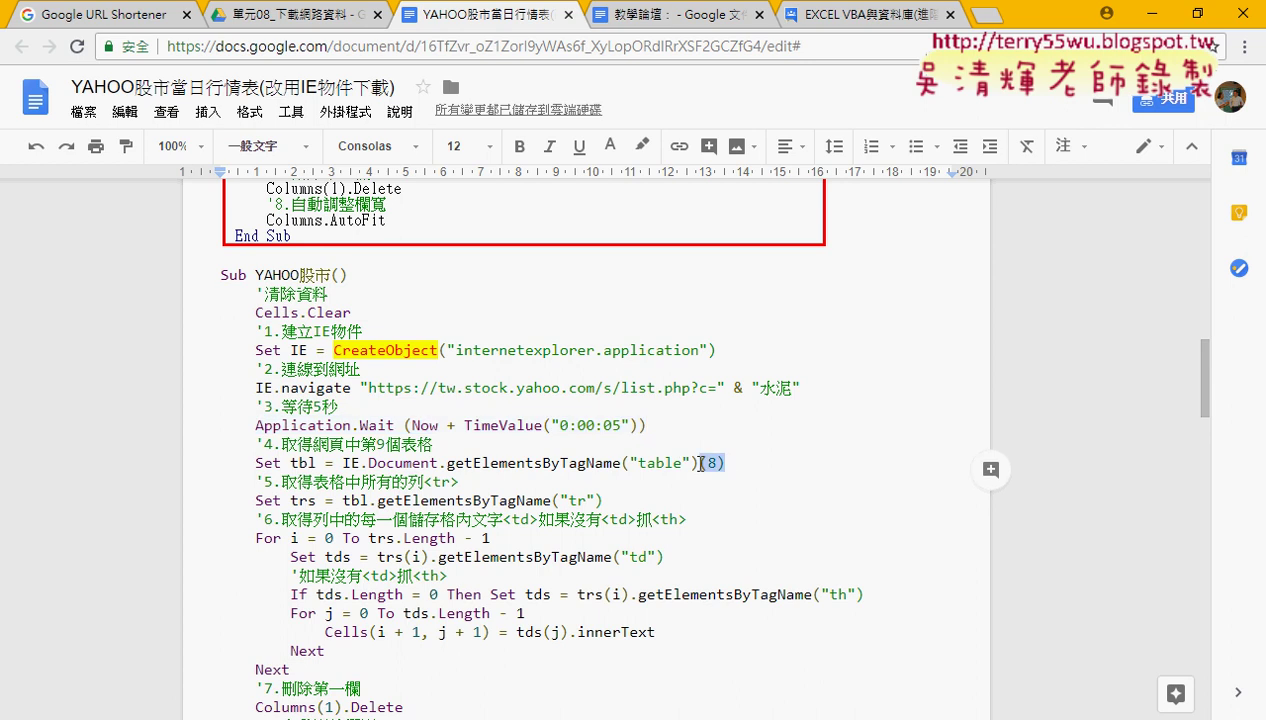
pyautogui.moveTo(604, 500); pyautogui.dragTo(550, 500)
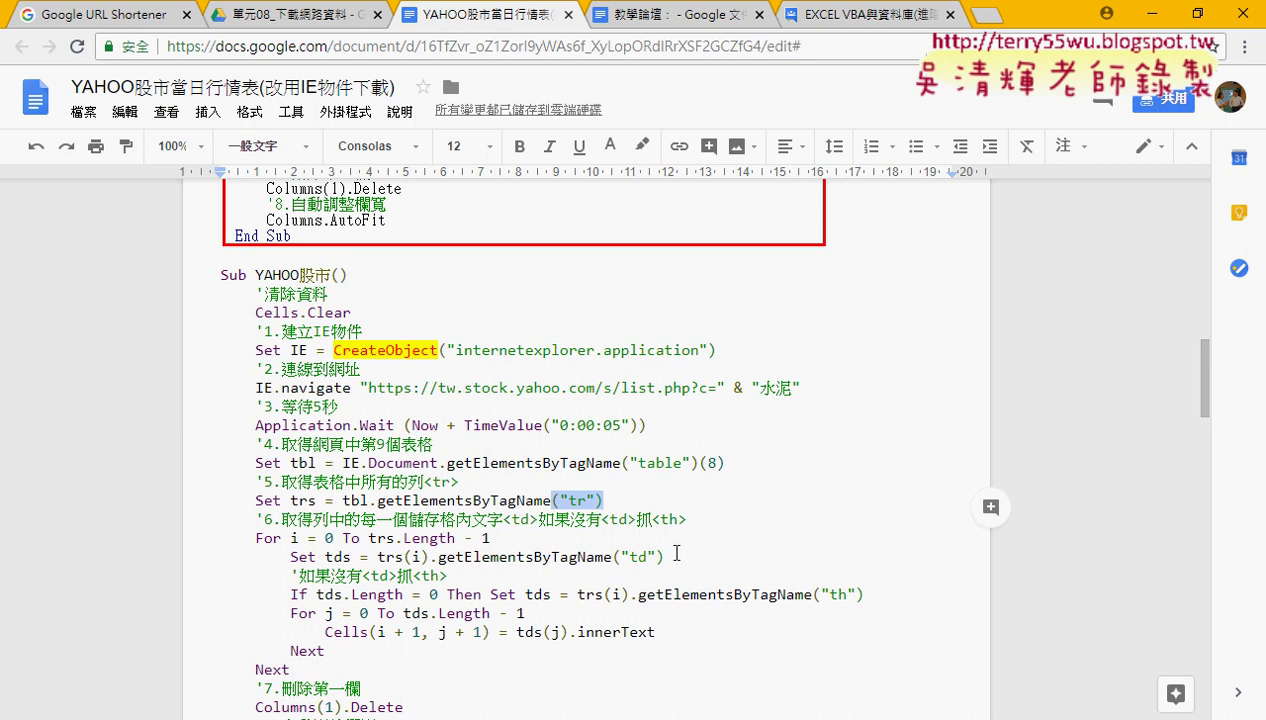
pyautogui.moveTo(664, 556); pyautogui.dragTo(612, 556)
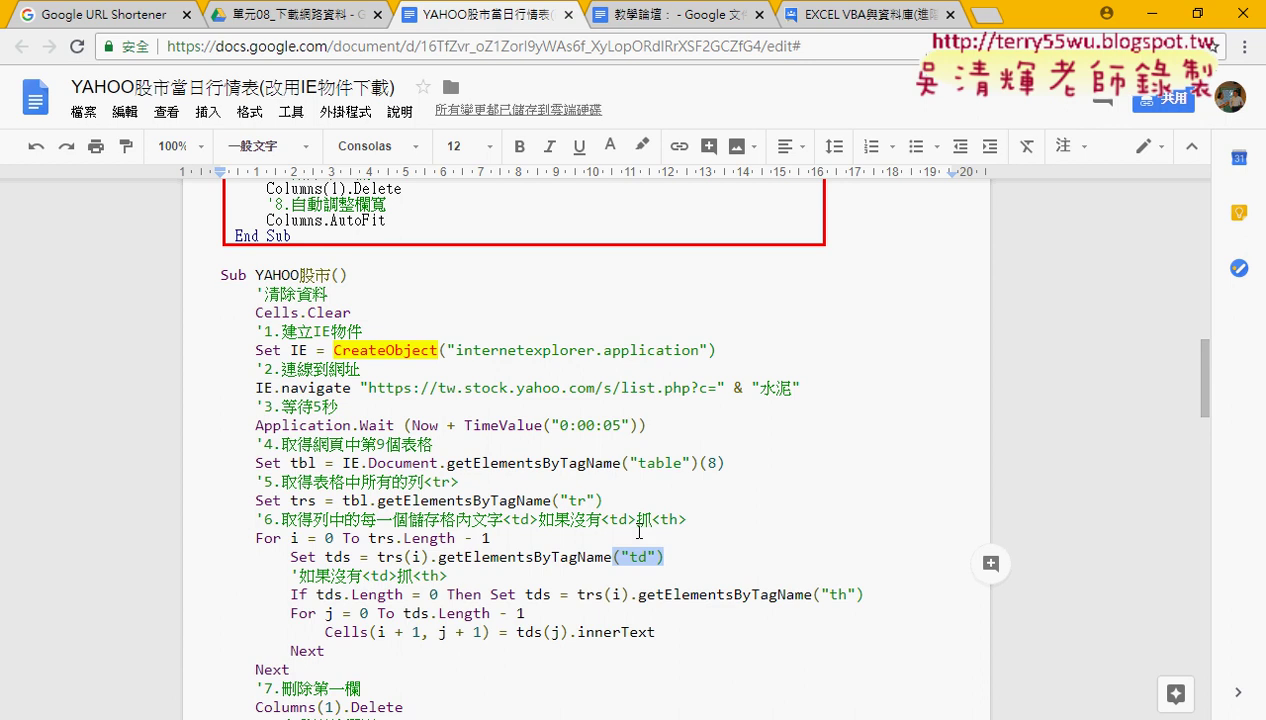
pyautogui.moveTo(857, 594); pyautogui.dragTo(820, 594)
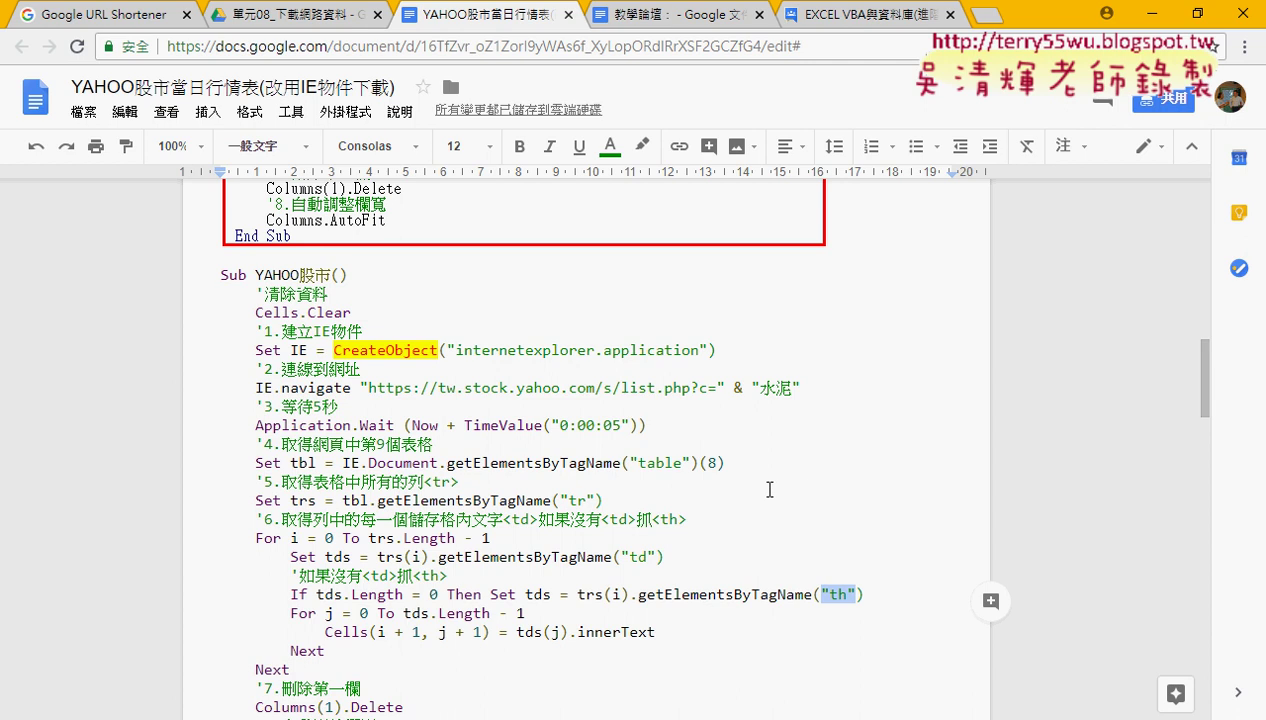
pyautogui.click(285, 14)
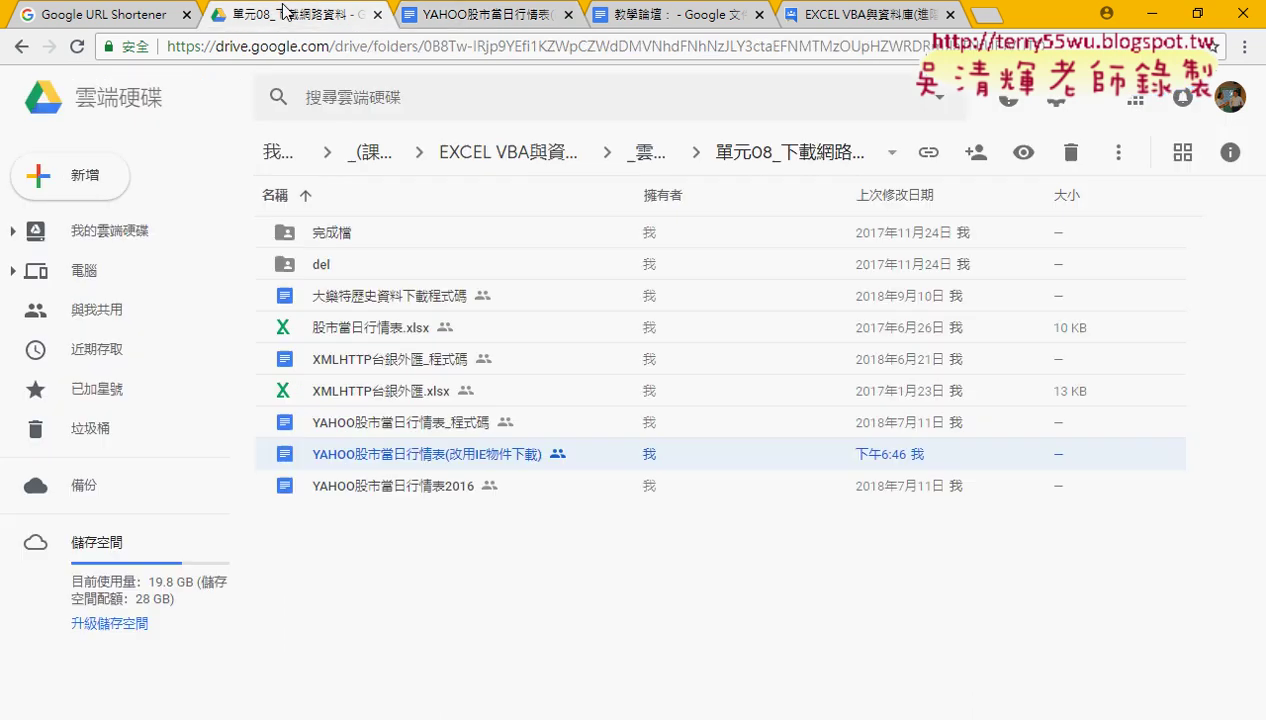
# - Go up from the unit 08 folder, open 單元09_工作表相關, and select 問題07.xlsx
pyautogui.click(21, 47)
pyautogui.doubleClick(705, 518)
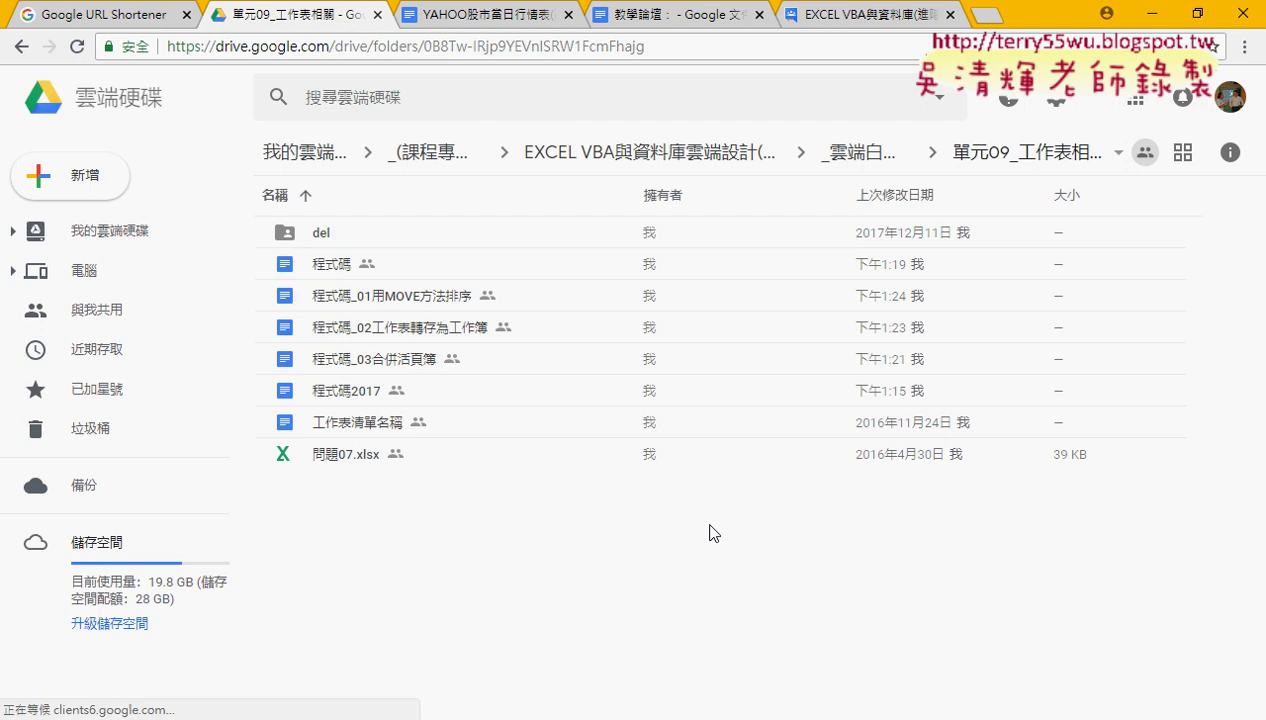
pyautogui.click(425, 296)
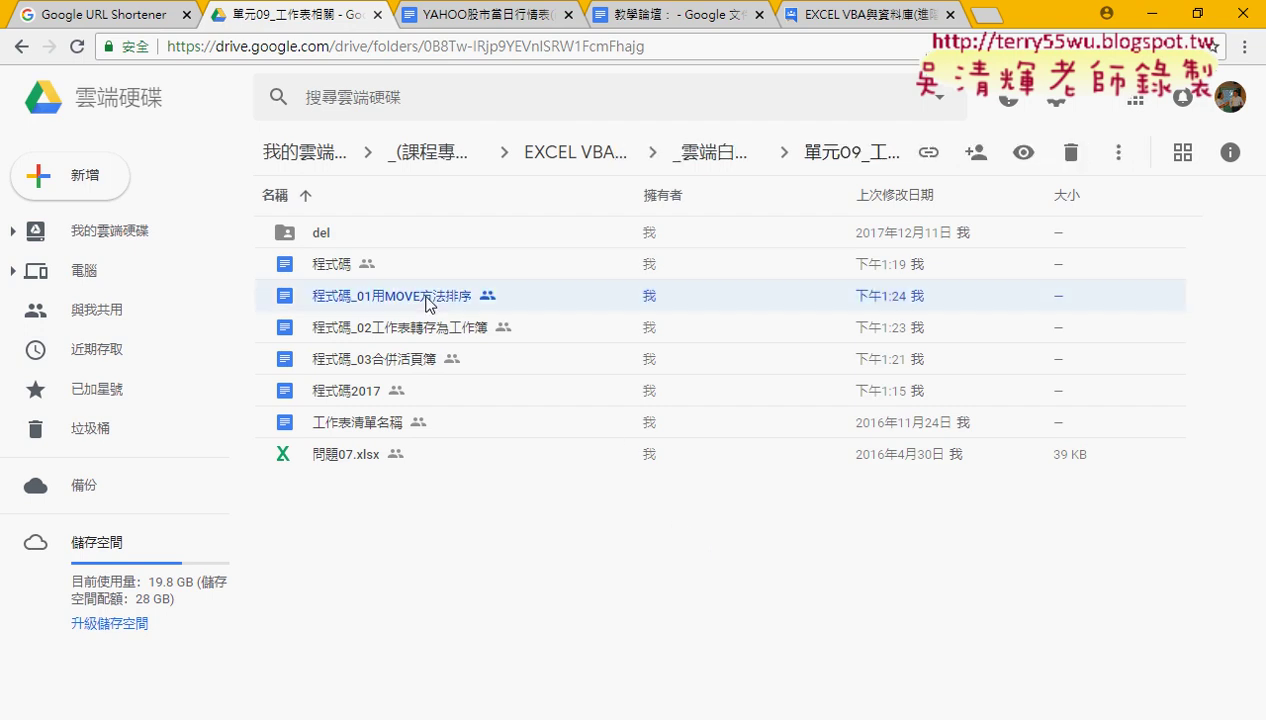
pyautogui.click(388, 461)
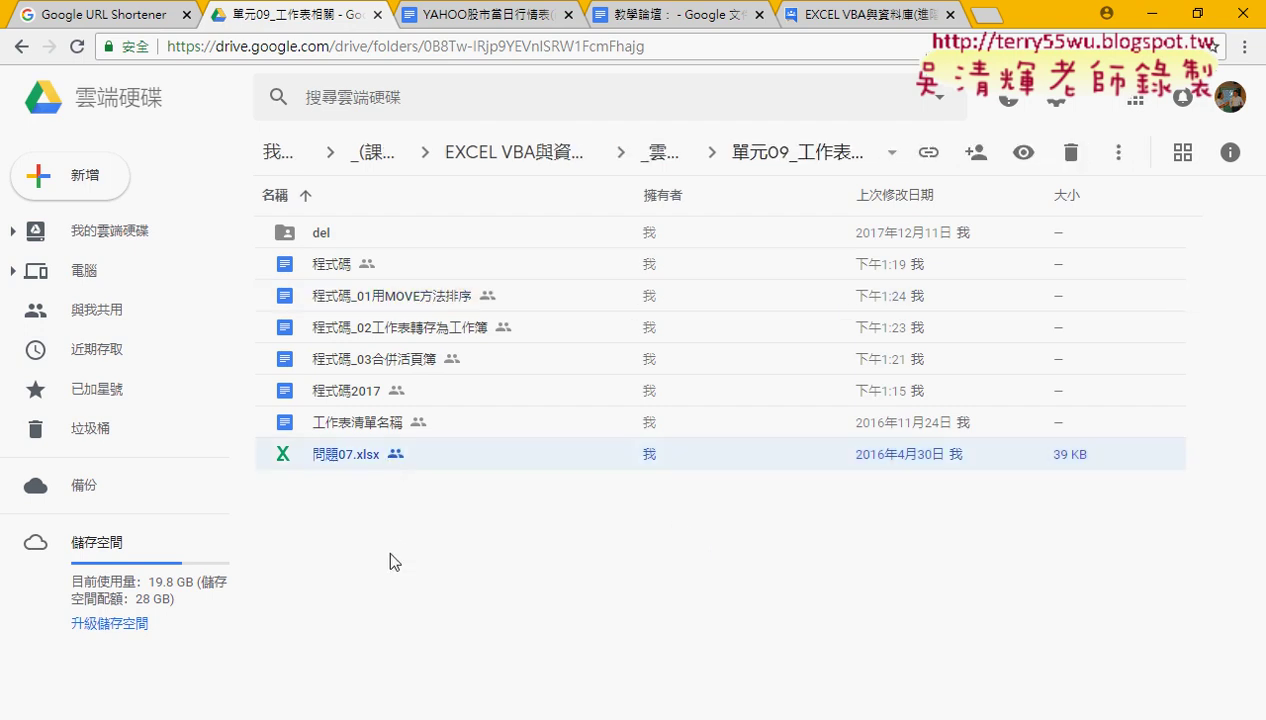
# - From the local 02_範例101 folder, open the 問題07 workbook in Excel
pyautogui.hotkey('alt', 'Tab')
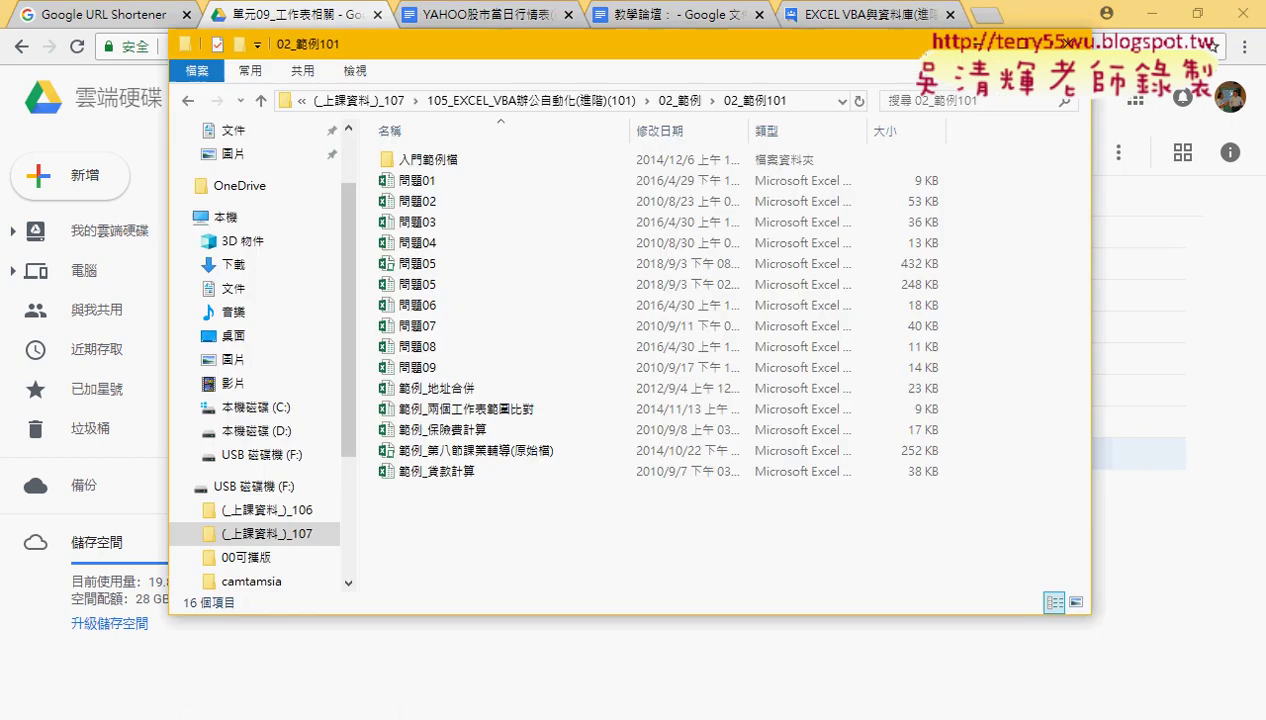
pyautogui.doubleClick(450, 328)
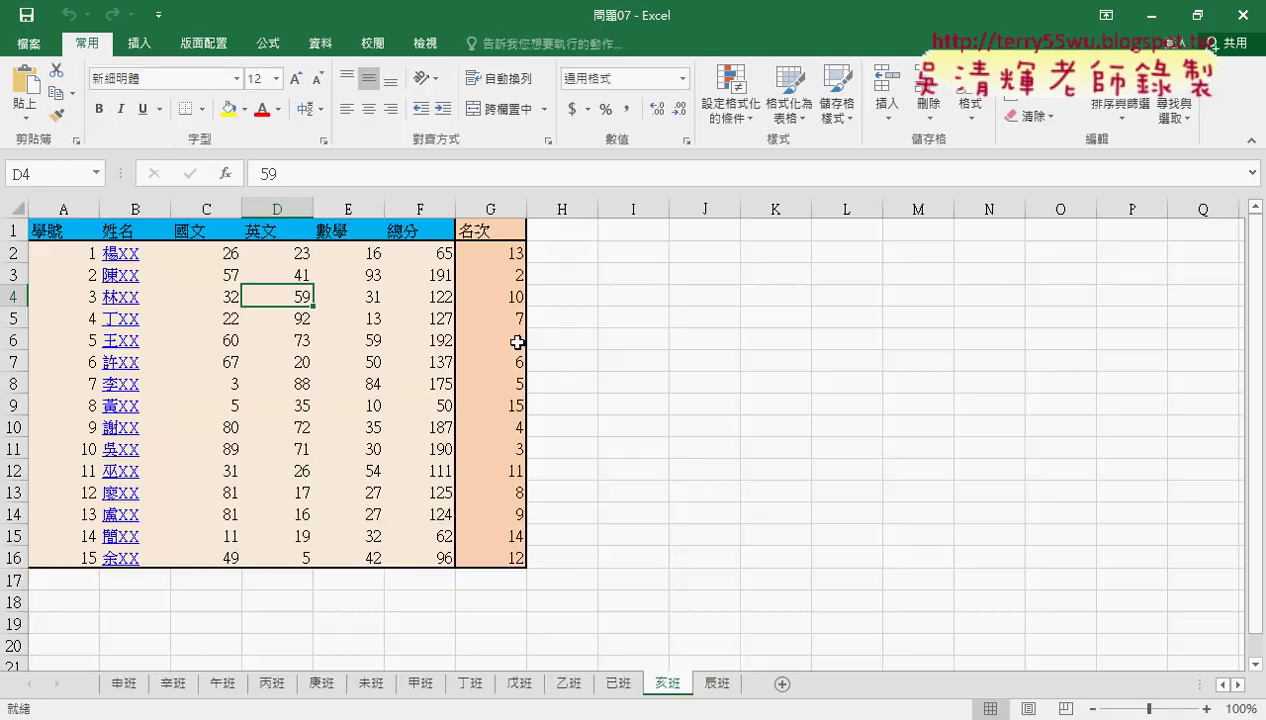
# - Move the 甲班 sheet tab to the leftmost position, then return to the Drive folder
pyautogui.click(421, 686)
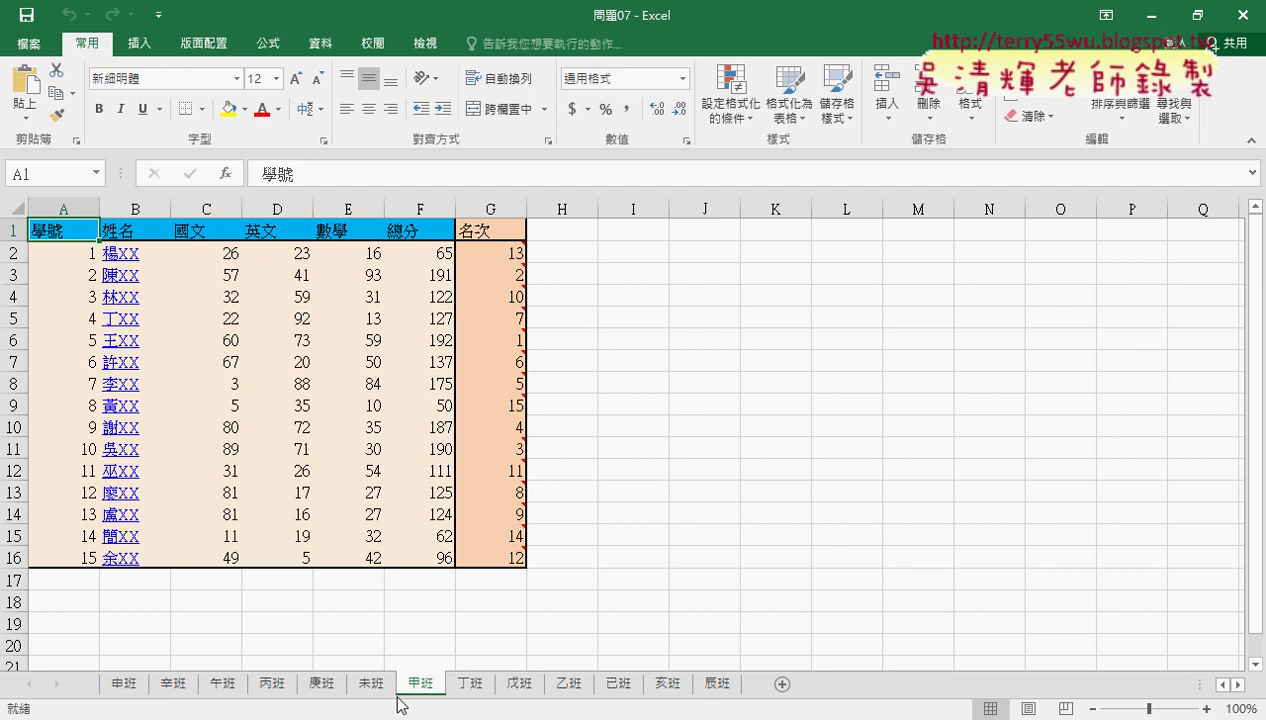
pyautogui.moveTo(428, 686); pyautogui.dragTo(105, 680)
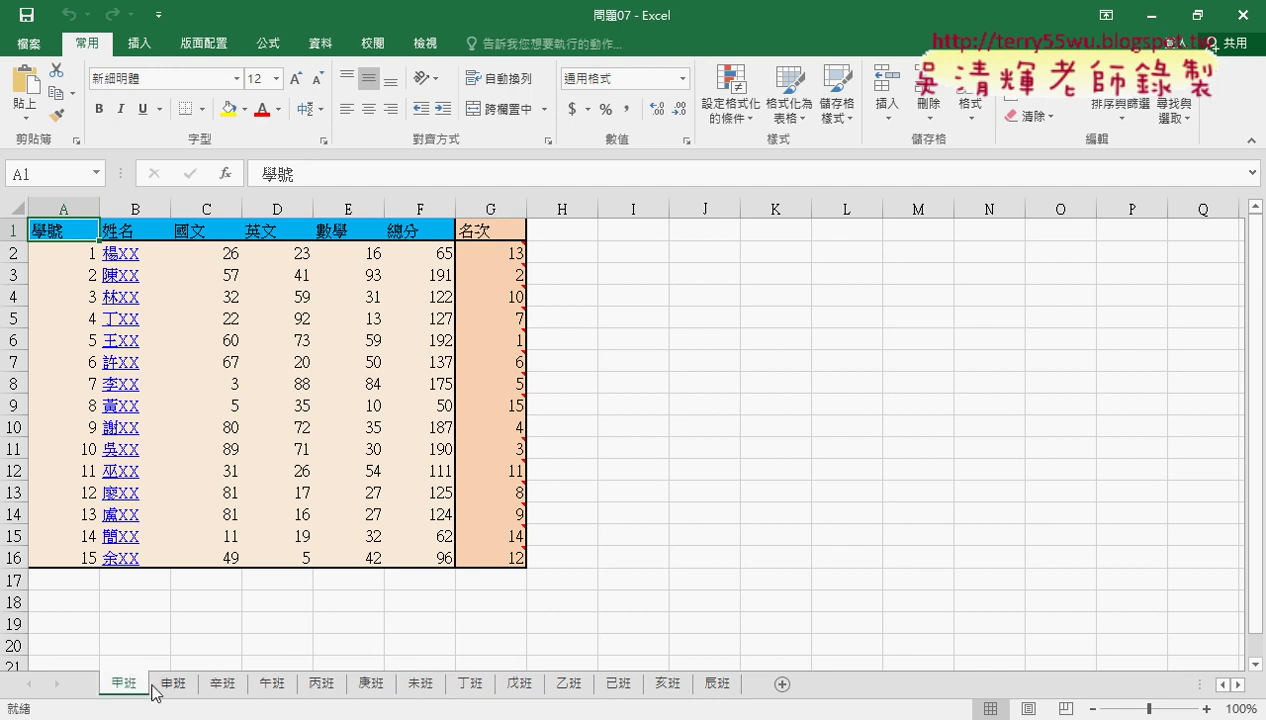
pyautogui.moveTo(230, 668)
pyautogui.mouseDown()
pyautogui.moveTo(405, 680)
pyautogui.moveTo(170, 664)
pyautogui.moveTo(124, 684)
pyautogui.mouseUp()
pyautogui.moveTo(266, 719)
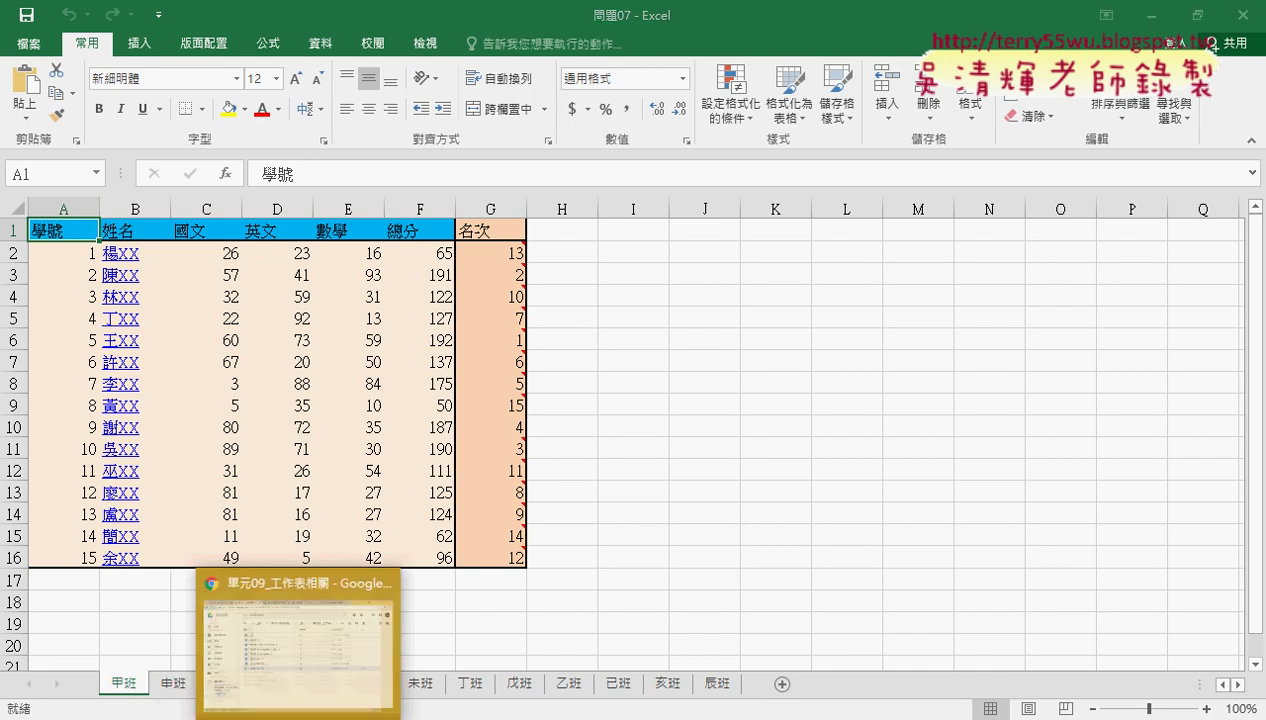
pyautogui.click(297, 719)
# - Open 工作表清單名稱, copy its column of class names 甲班 to 亥班, and return to Excel
pyautogui.click(376, 431)
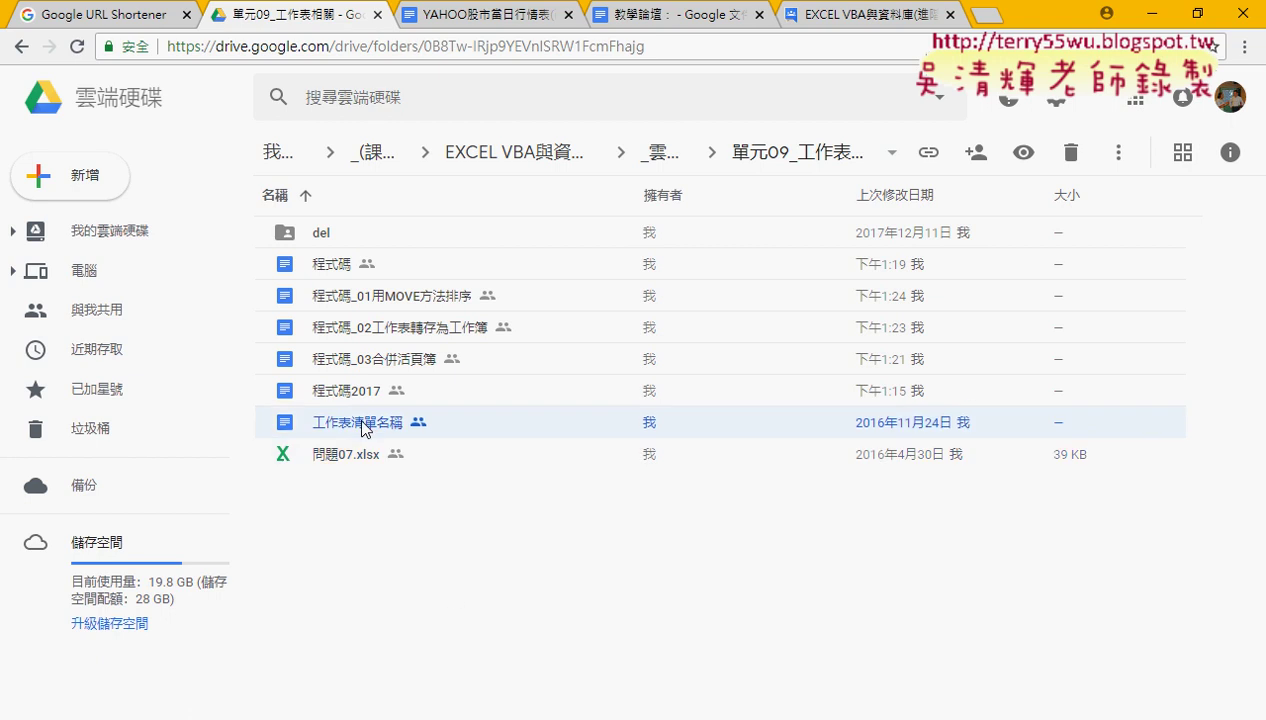
pyautogui.doubleClick(380, 432)
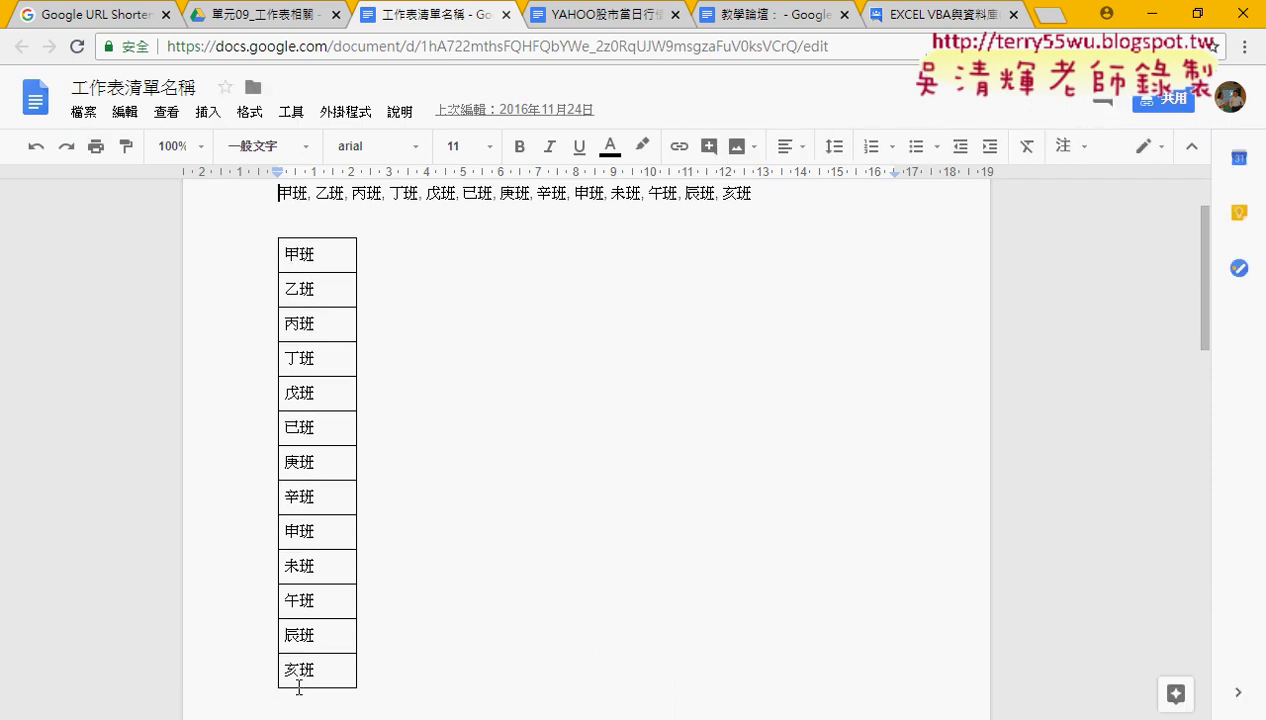
pyautogui.moveTo(312, 252); pyautogui.dragTo(319, 669)
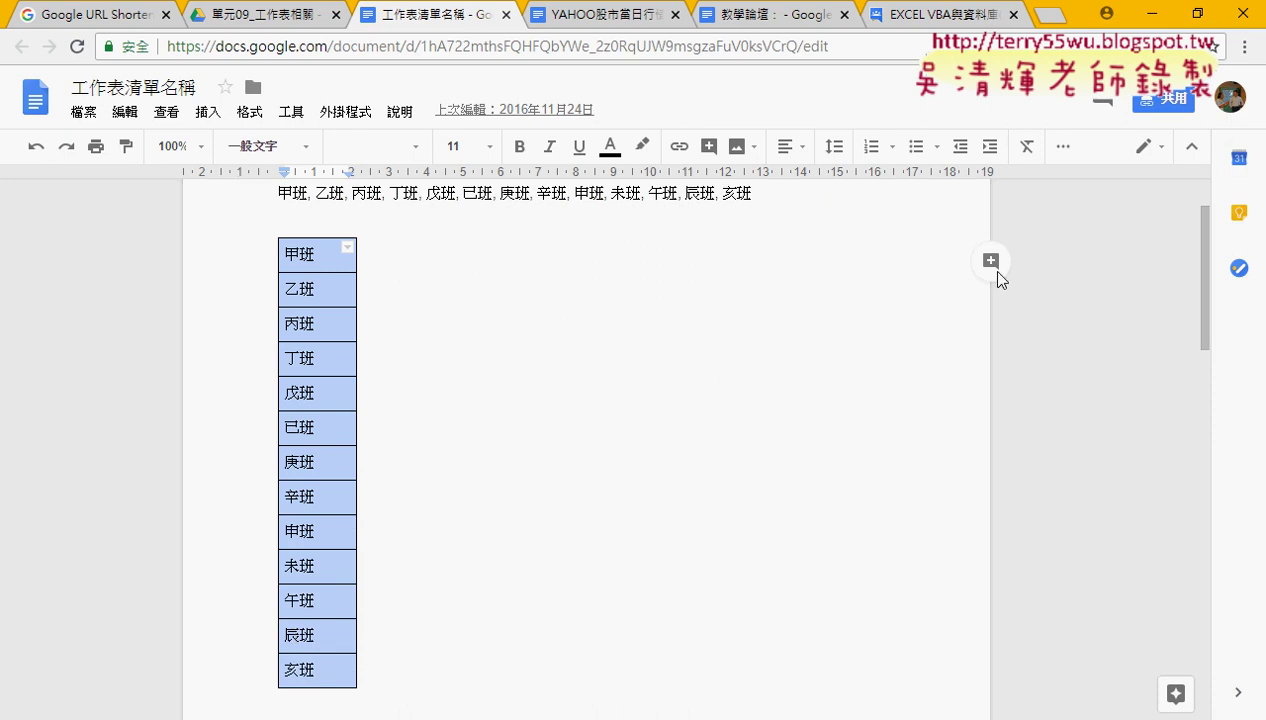
pyautogui.click(1160, 18)
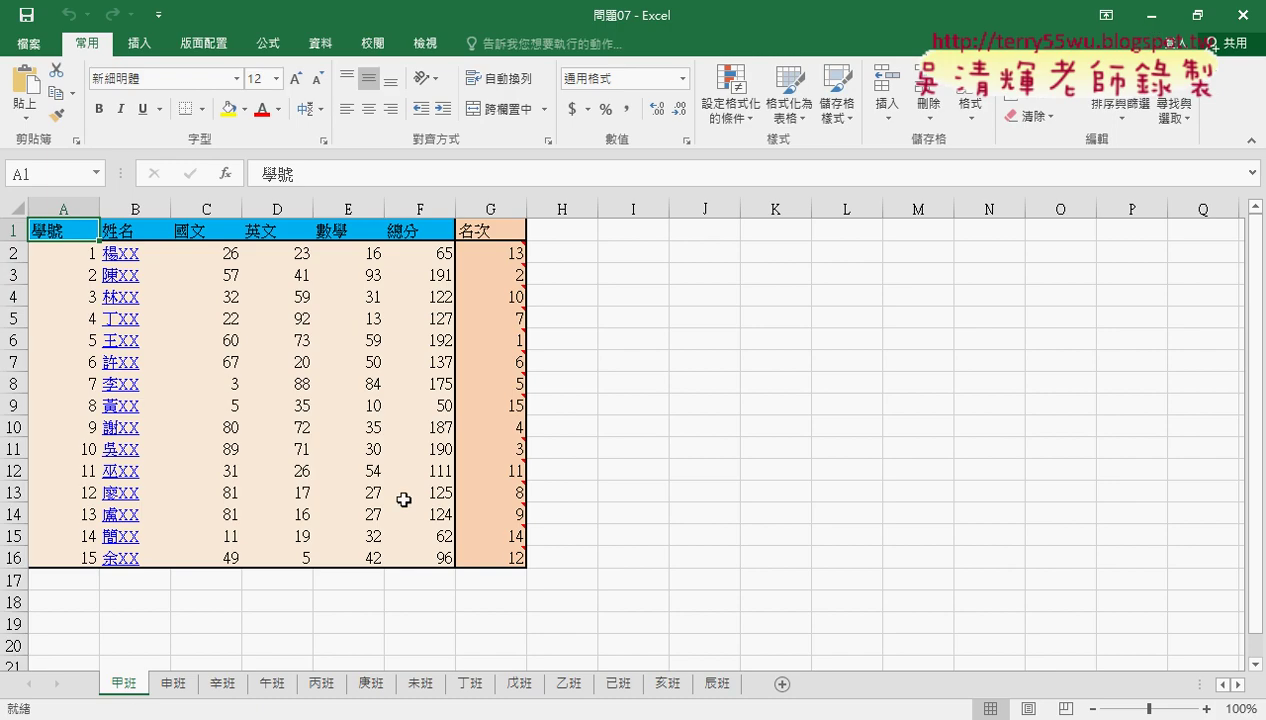
# - Paste the copied class names into cell I2 of the 甲班 sheet, filling I2:I14
pyautogui.click(625, 230)
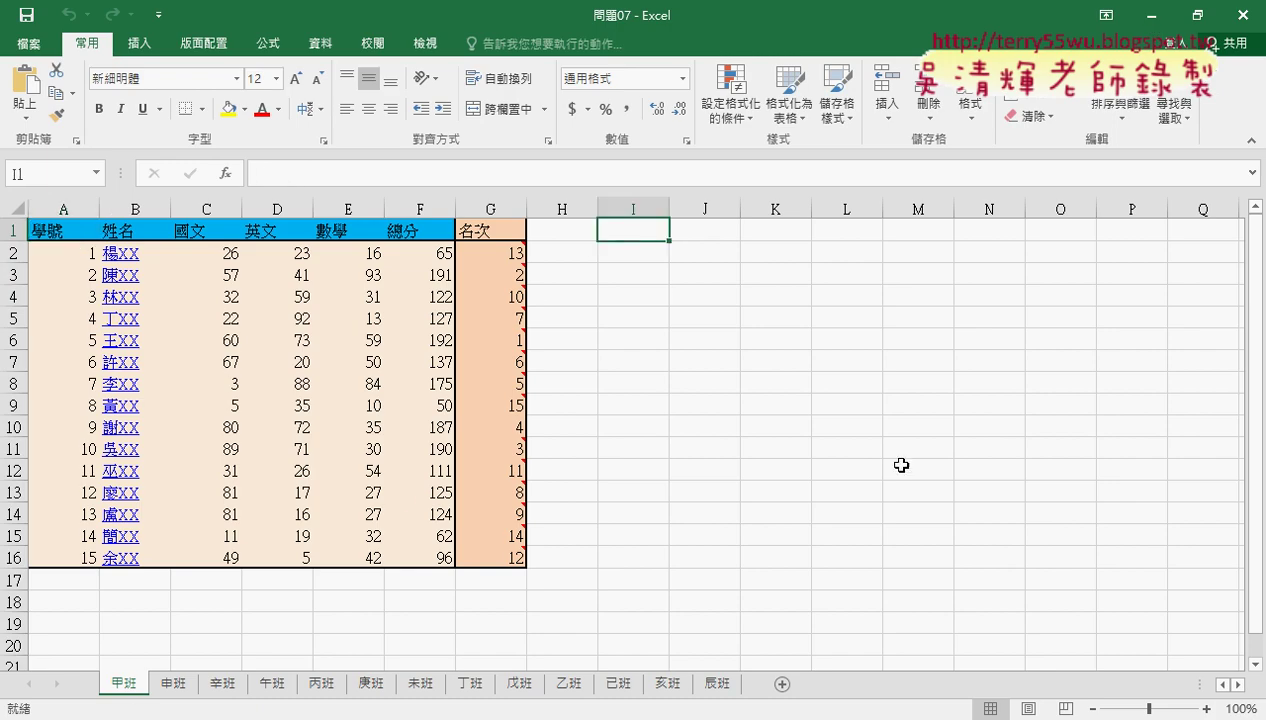
pyautogui.click(636, 248)
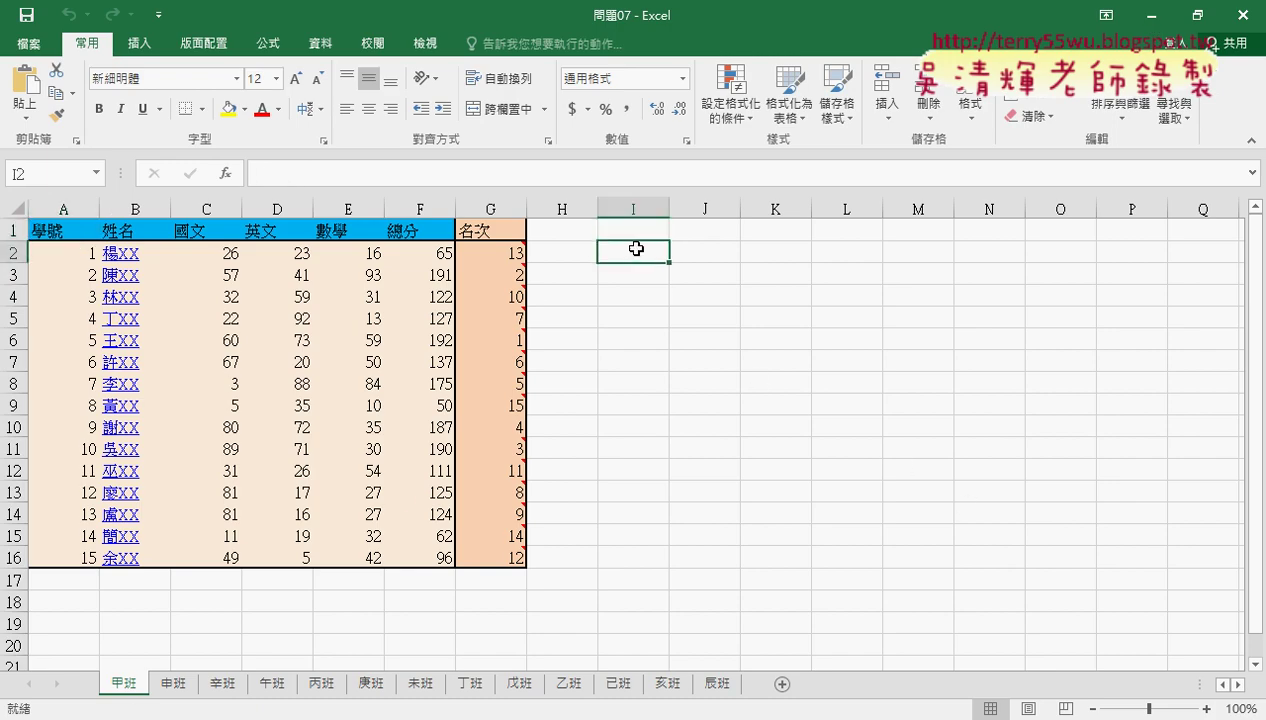
pyautogui.write('甲班 乙班 丙班 丁班 戊班 已班 庚班 辛班 申班 未班 午班 辰班 亥班')
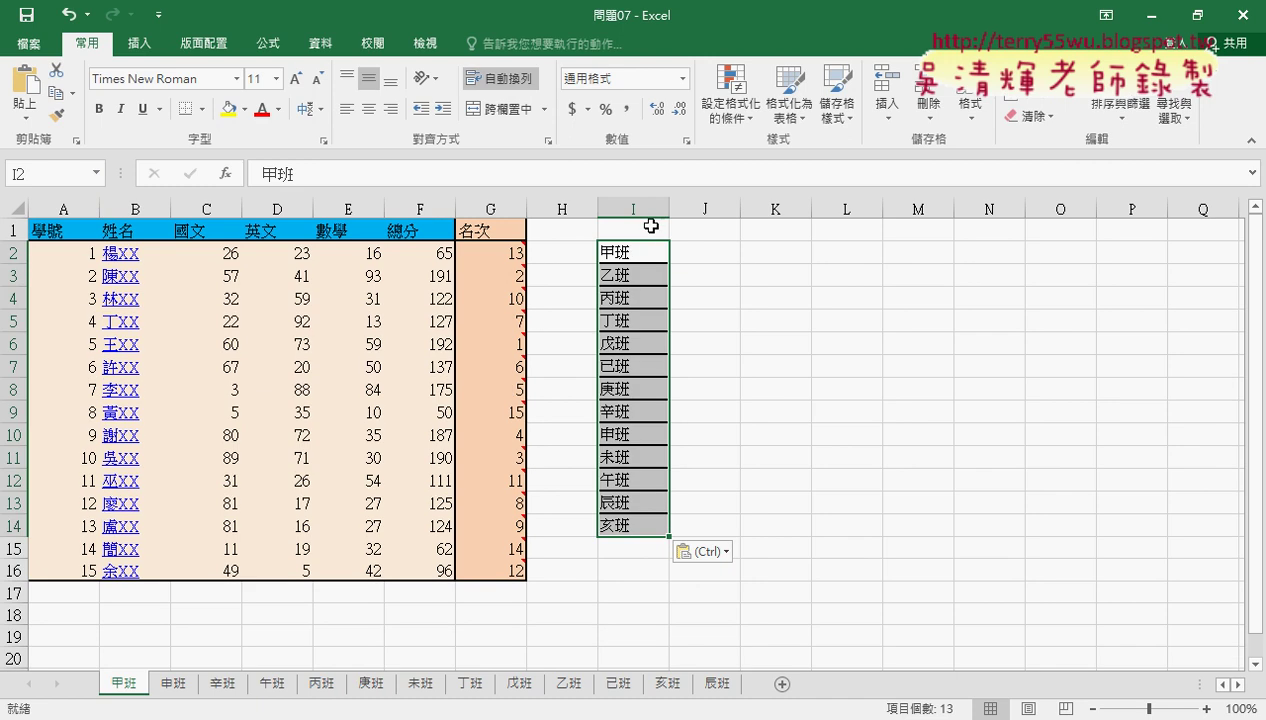
pyautogui.click(642, 226)
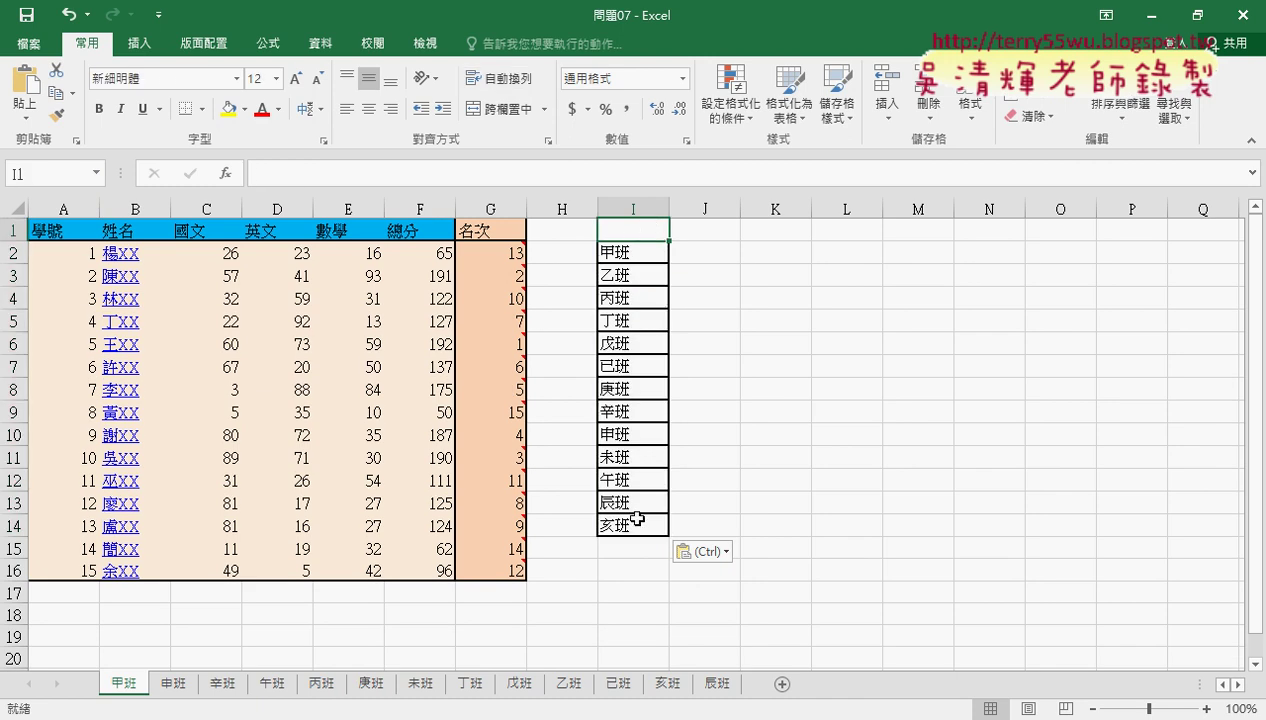
pyautogui.moveTo(624, 251); pyautogui.dragTo(634, 521)
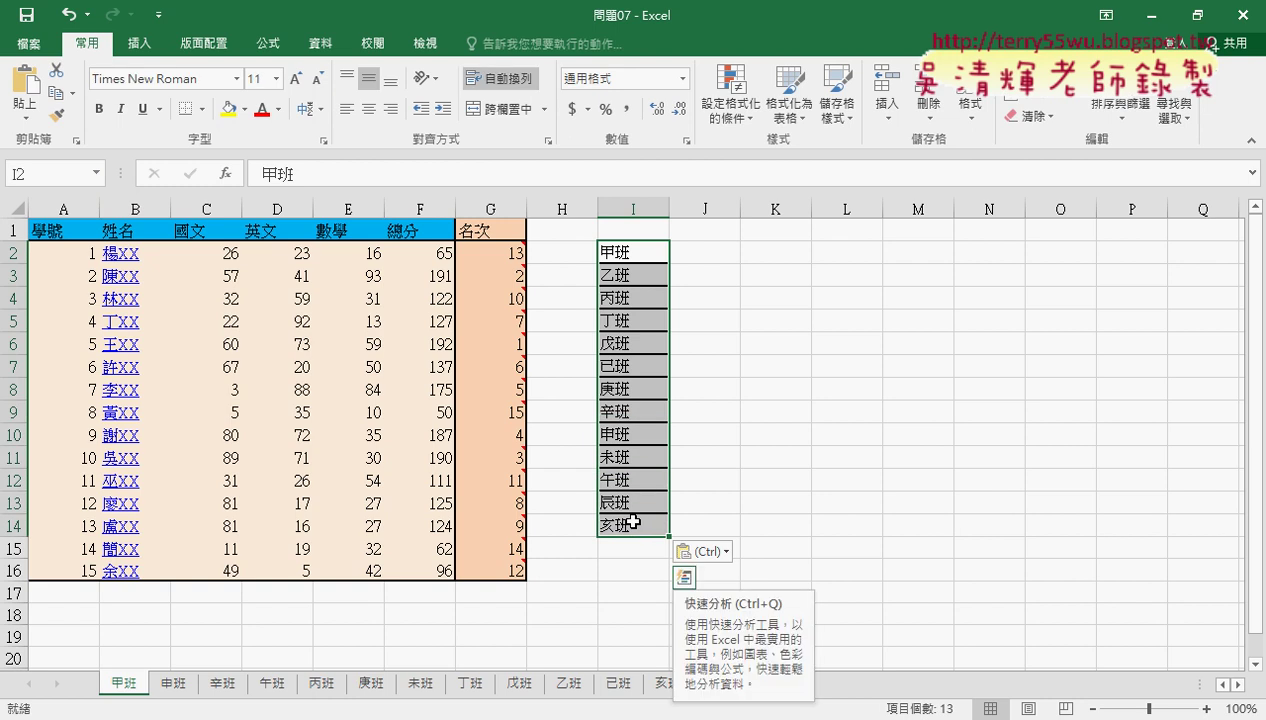
pyautogui.click(614, 247)
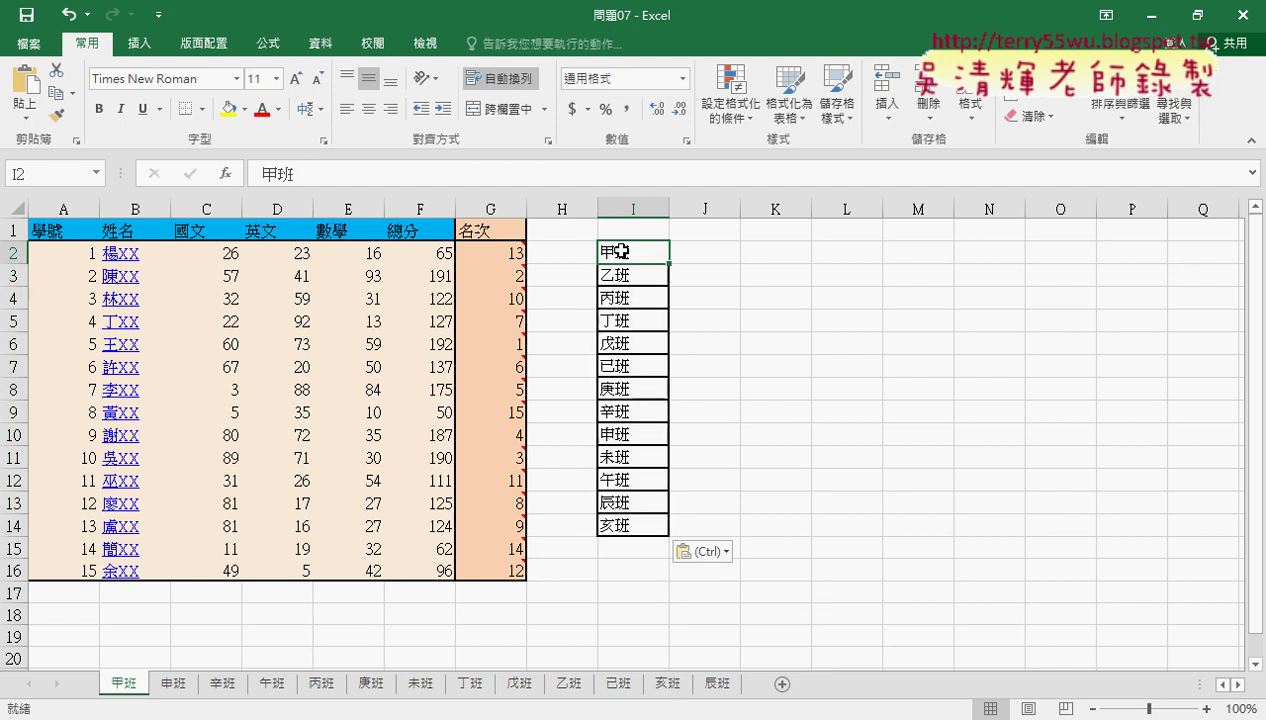
# - Move the 甲班 sheet after 未班 and back to first, then select the names in I2:I14
pyautogui.moveTo(128, 682); pyautogui.dragTo(450, 683)
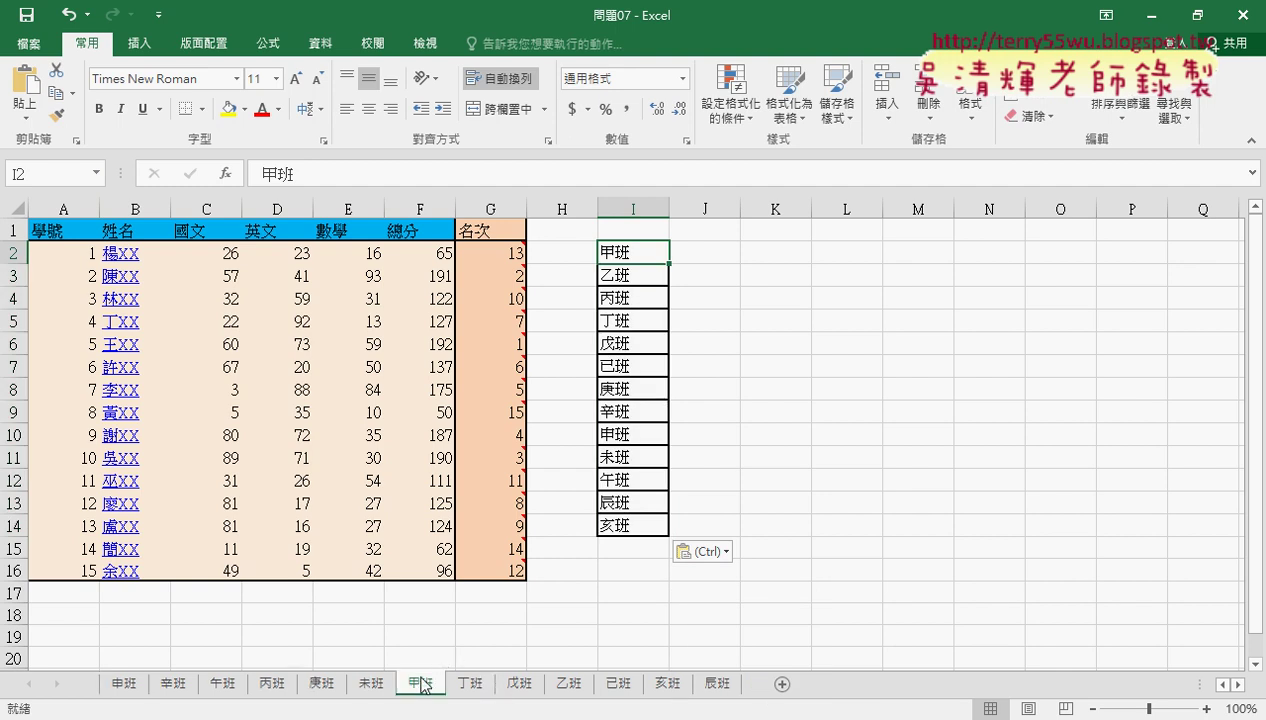
pyautogui.moveTo(300, 660); pyautogui.dragTo(100, 678)
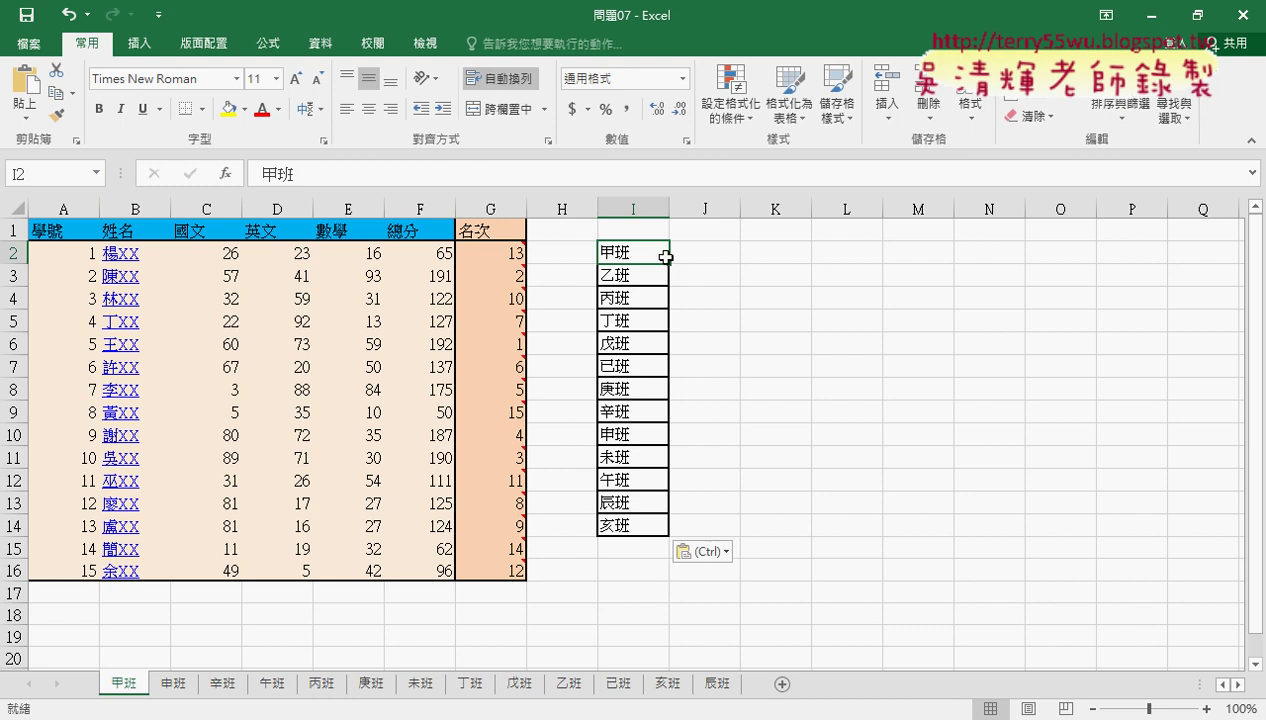
pyautogui.moveTo(634, 250); pyautogui.dragTo(634, 526)
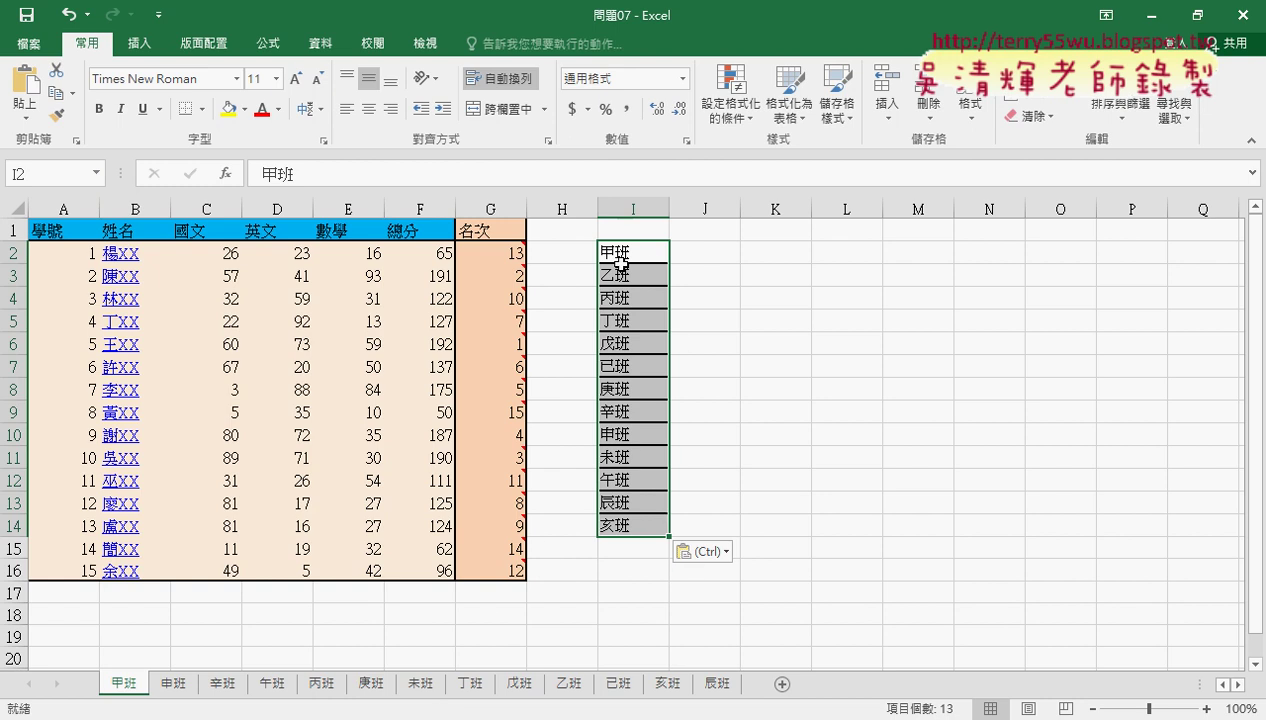
pyautogui.moveTo(614, 255); pyautogui.dragTo(627, 253)
pyautogui.click(625, 527)
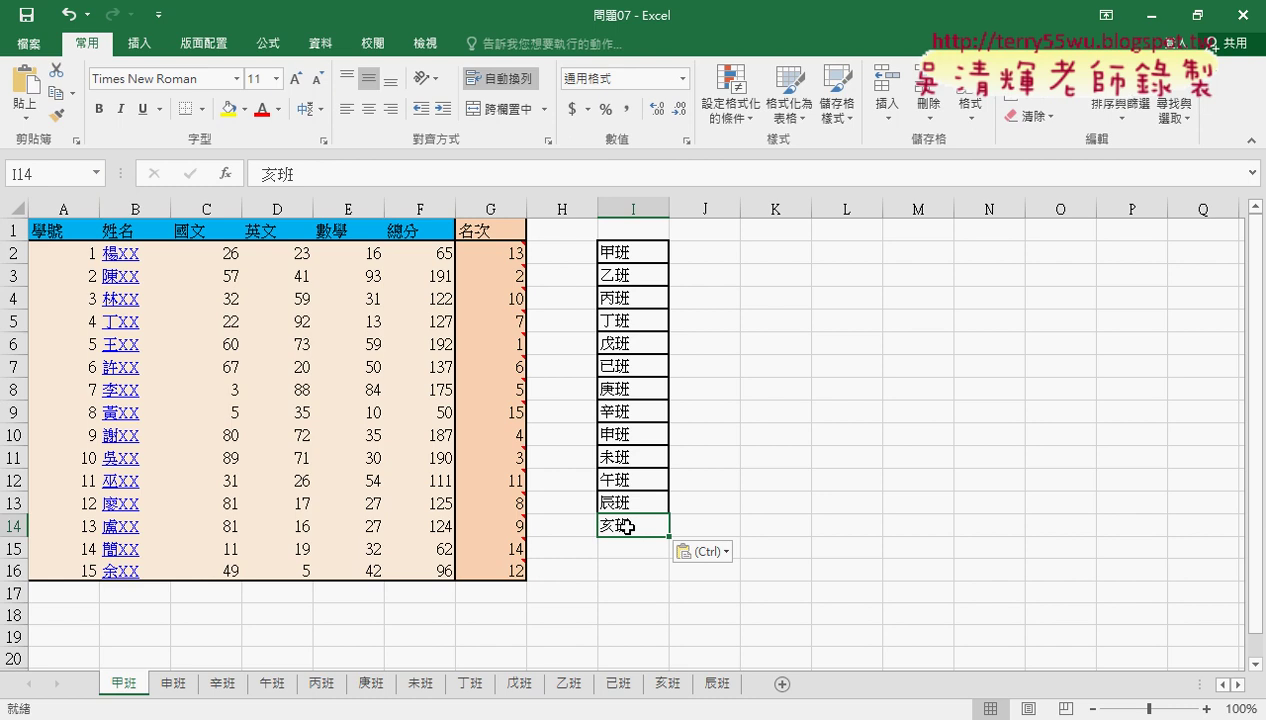
pyautogui.click(639, 250)
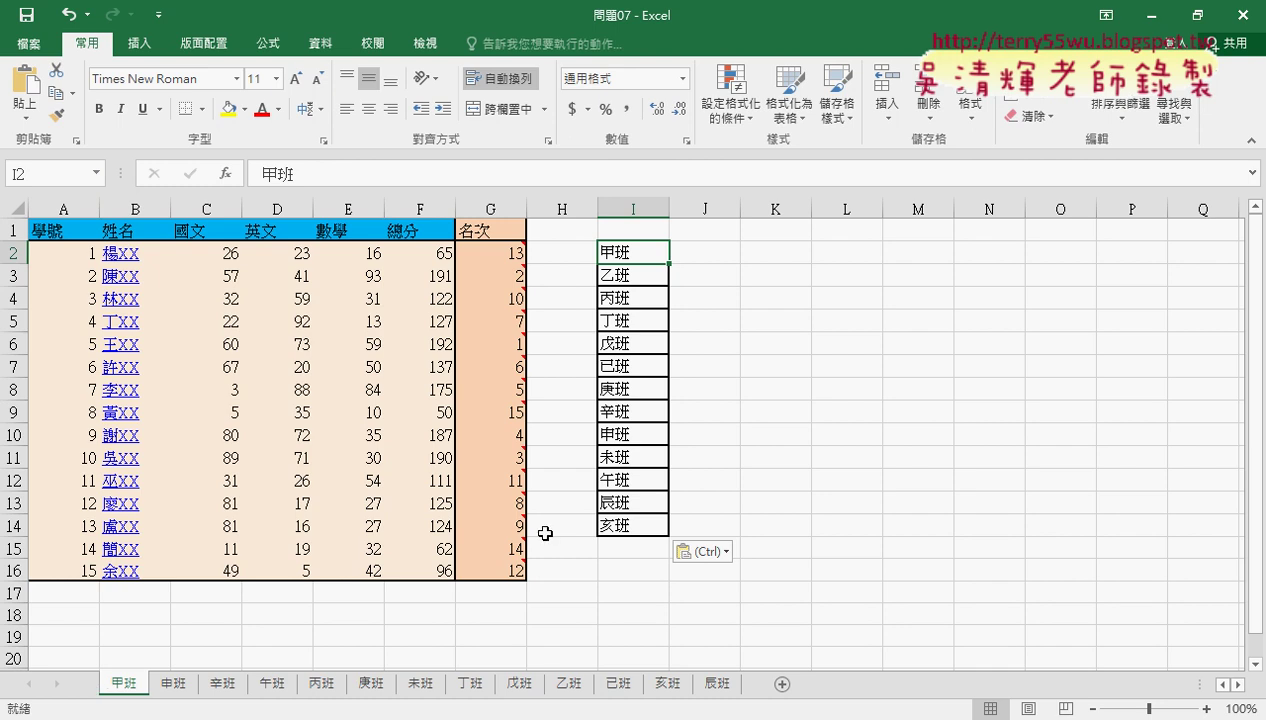
pyautogui.moveTo(630, 250); pyautogui.dragTo(631, 530)
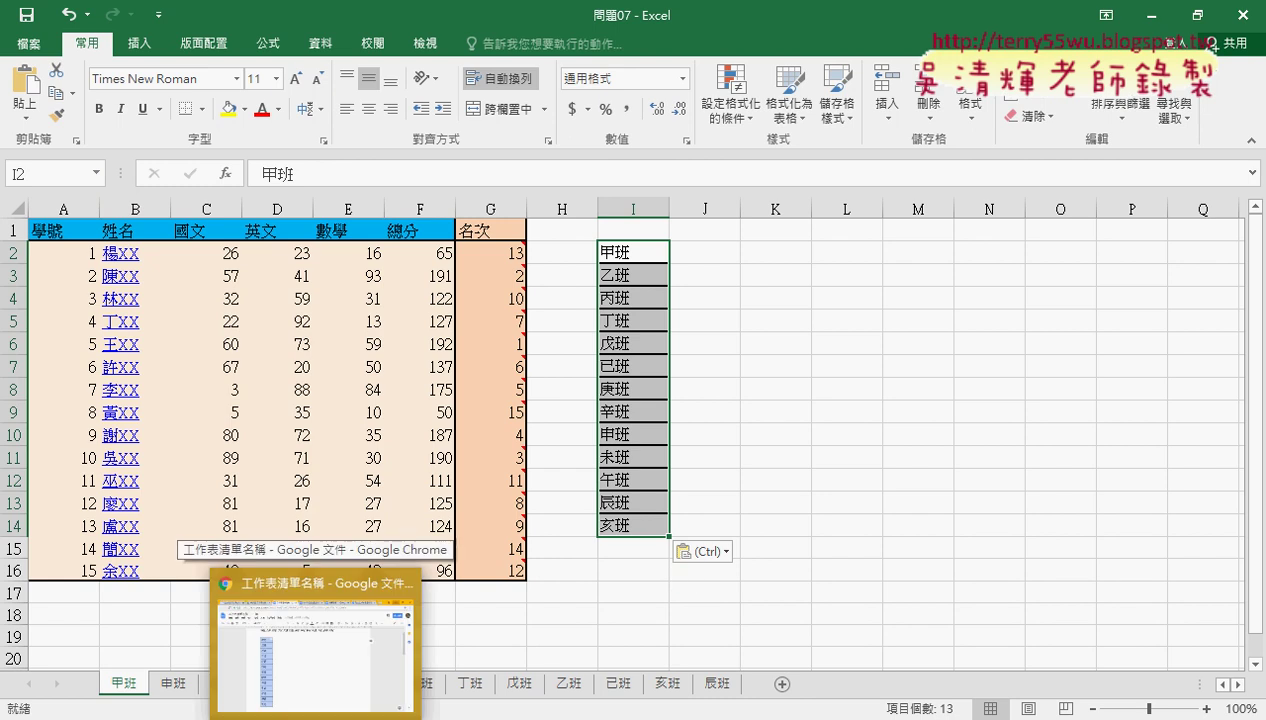
# - Reopen 問題07 from the 02_範例101 folder, then return to the 單元09_工作表相關 Drive tab
pyautogui.click(362, 662)
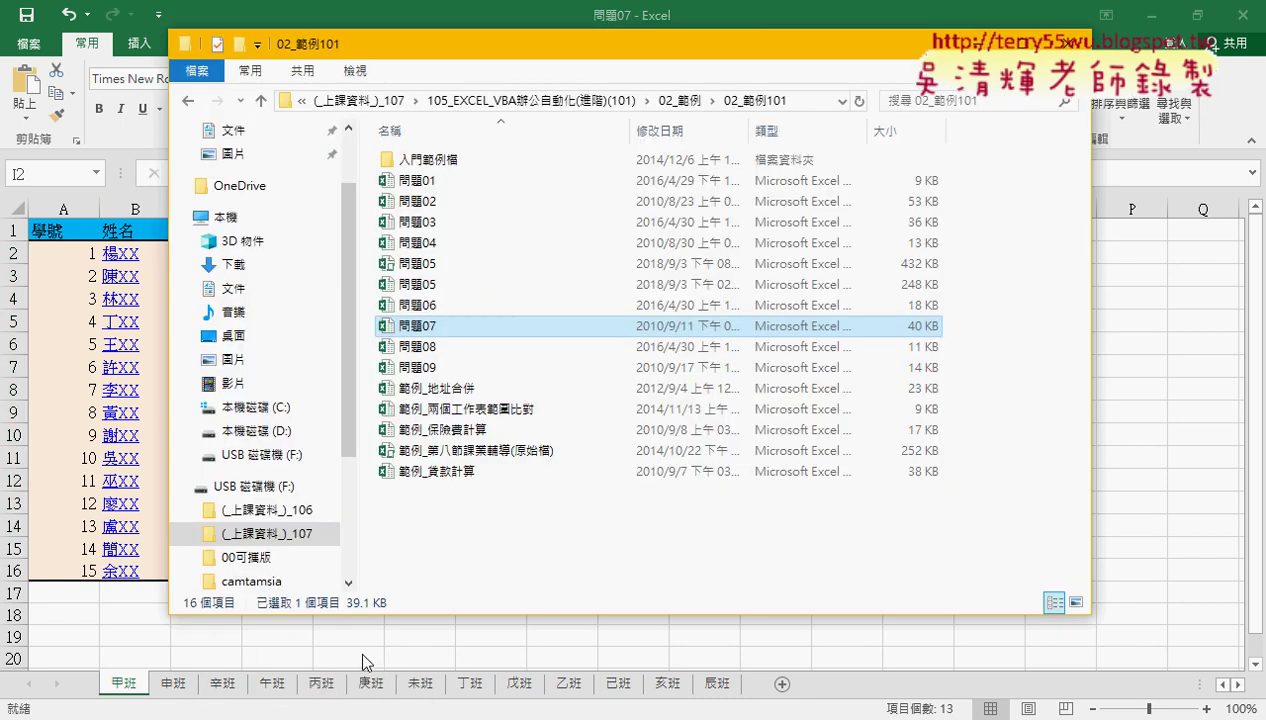
pyautogui.doubleClick(440, 328)
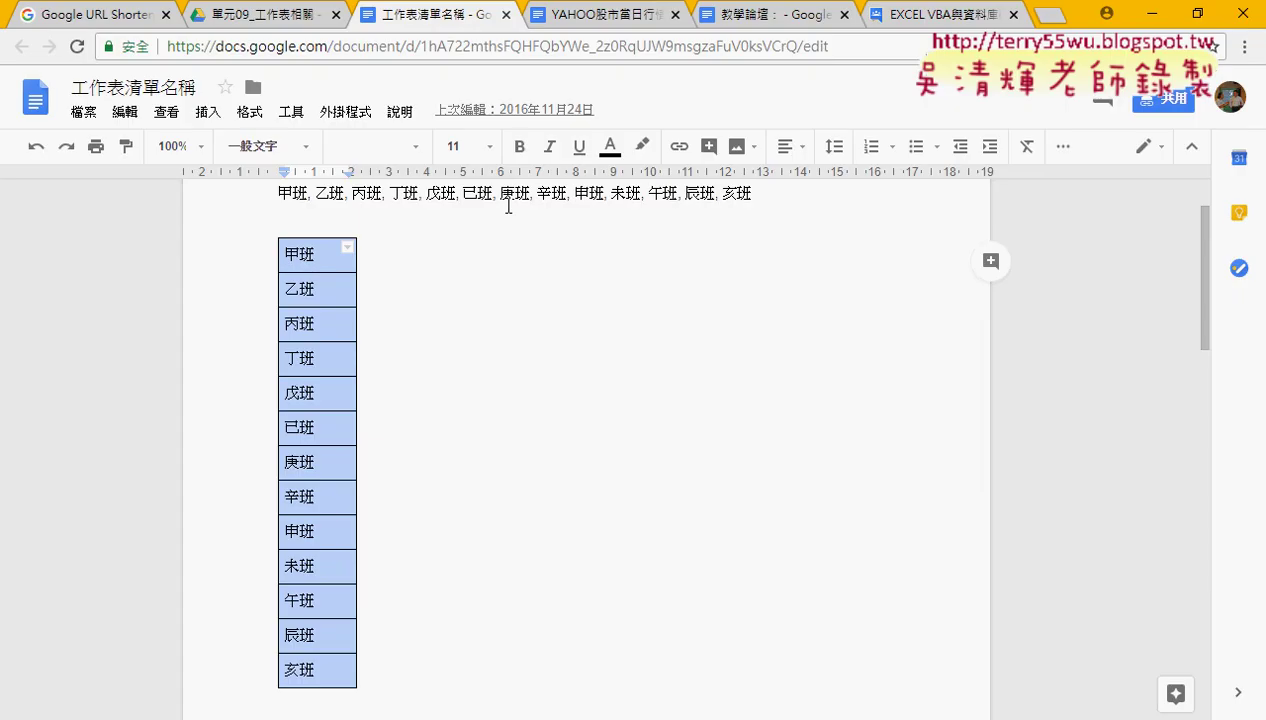
pyautogui.click(276, 22)
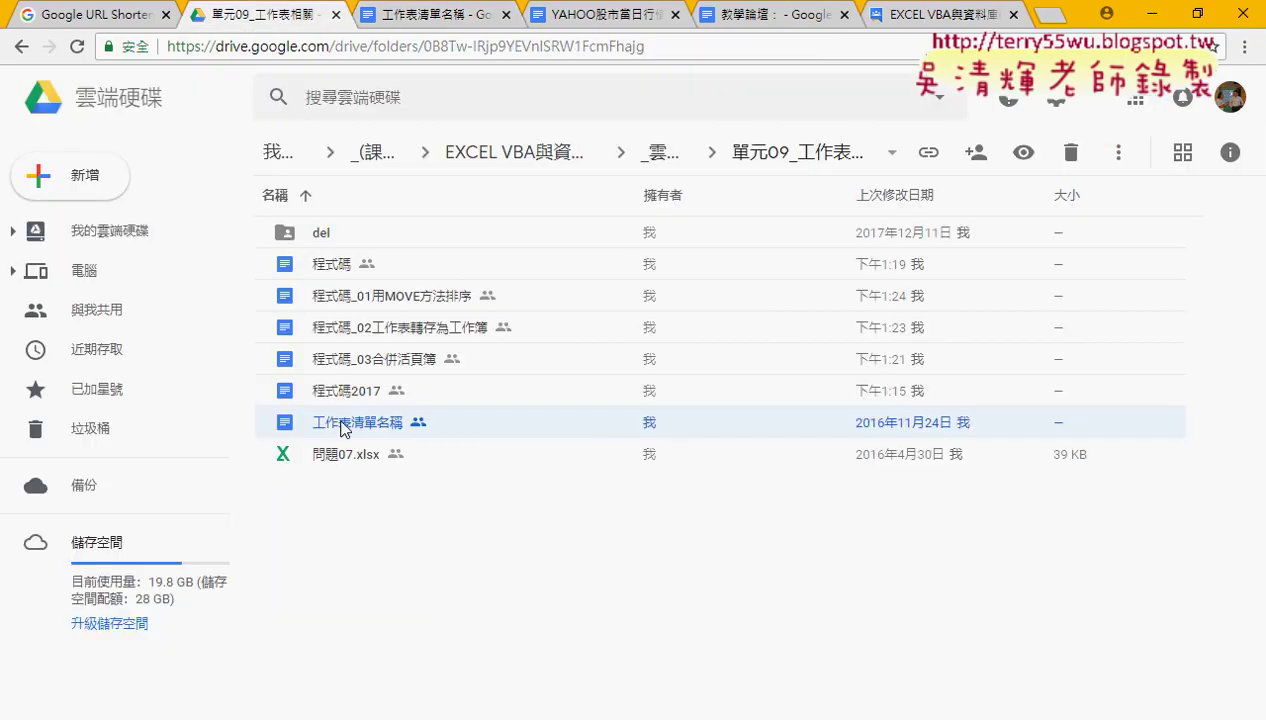